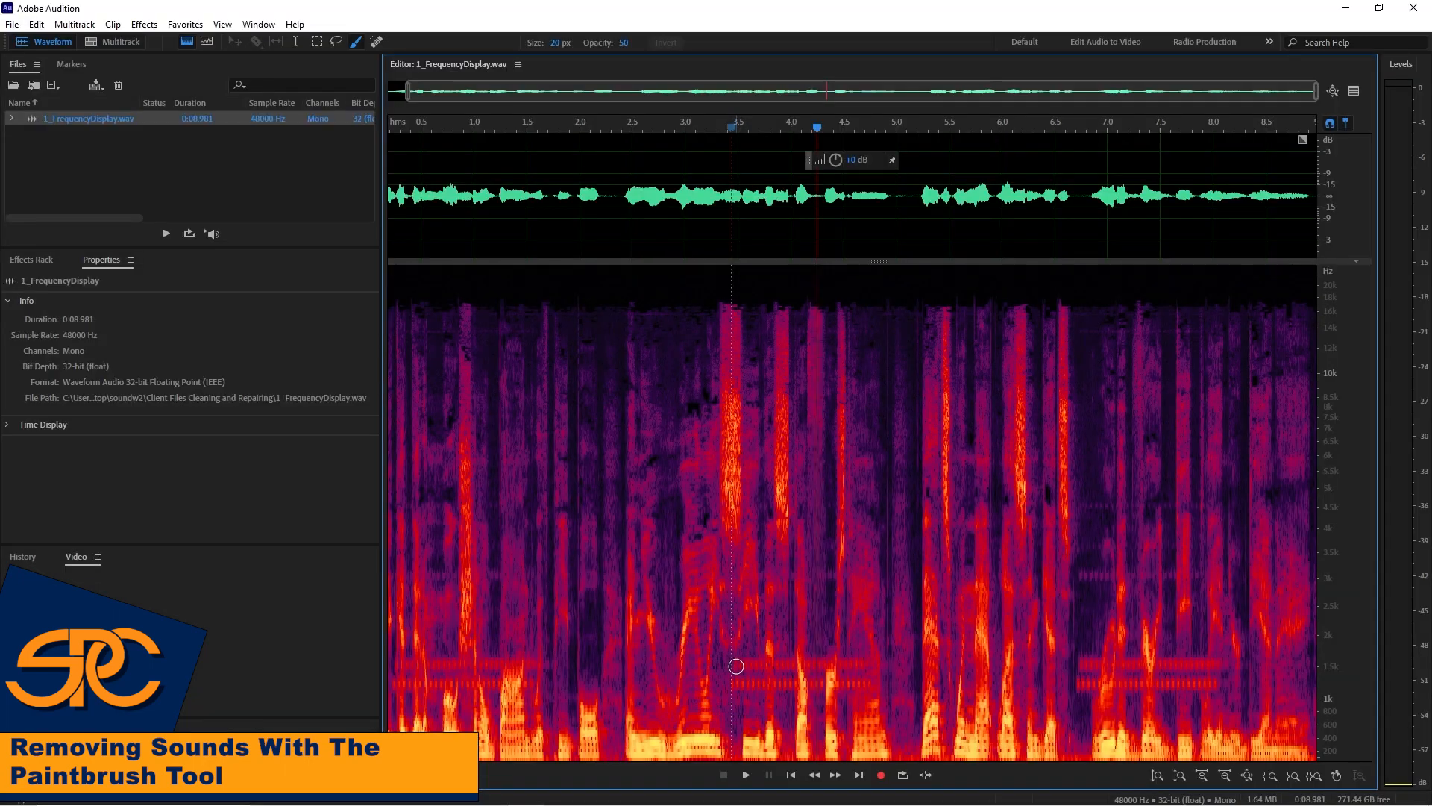
Paint selections over the beeping tone's start near 3.4 s and over its bands between about 6.7 and 6.9 s with the Paintbrush Selection tool
{"action": "mouse_move", "coordinate": [736, 666]}
{"action": "left_mouse_down"}
{"action": "mouse_move", "coordinate": [865, 666]}
{"action": "mouse_move", "coordinate": [873, 684]}
{"action": "mouse_move", "coordinate": [724, 681]}
{"action": "left_mouse_up"}
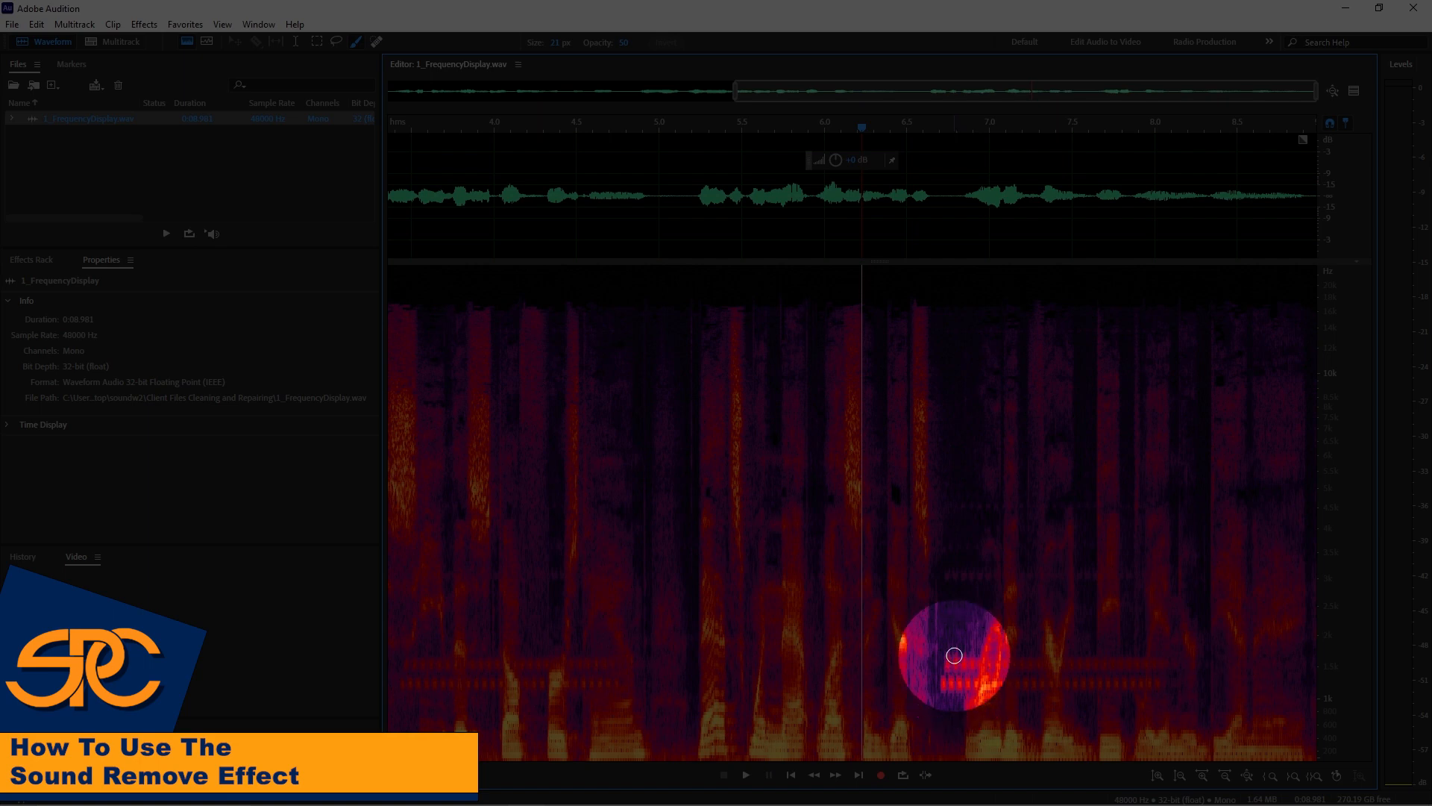
{"action": "mouse_move", "coordinate": [949, 665]}
{"action": "left_mouse_down"}
{"action": "mouse_move", "coordinate": [974, 661]}
{"action": "mouse_move", "coordinate": [959, 684]}
{"action": "left_mouse_up"}
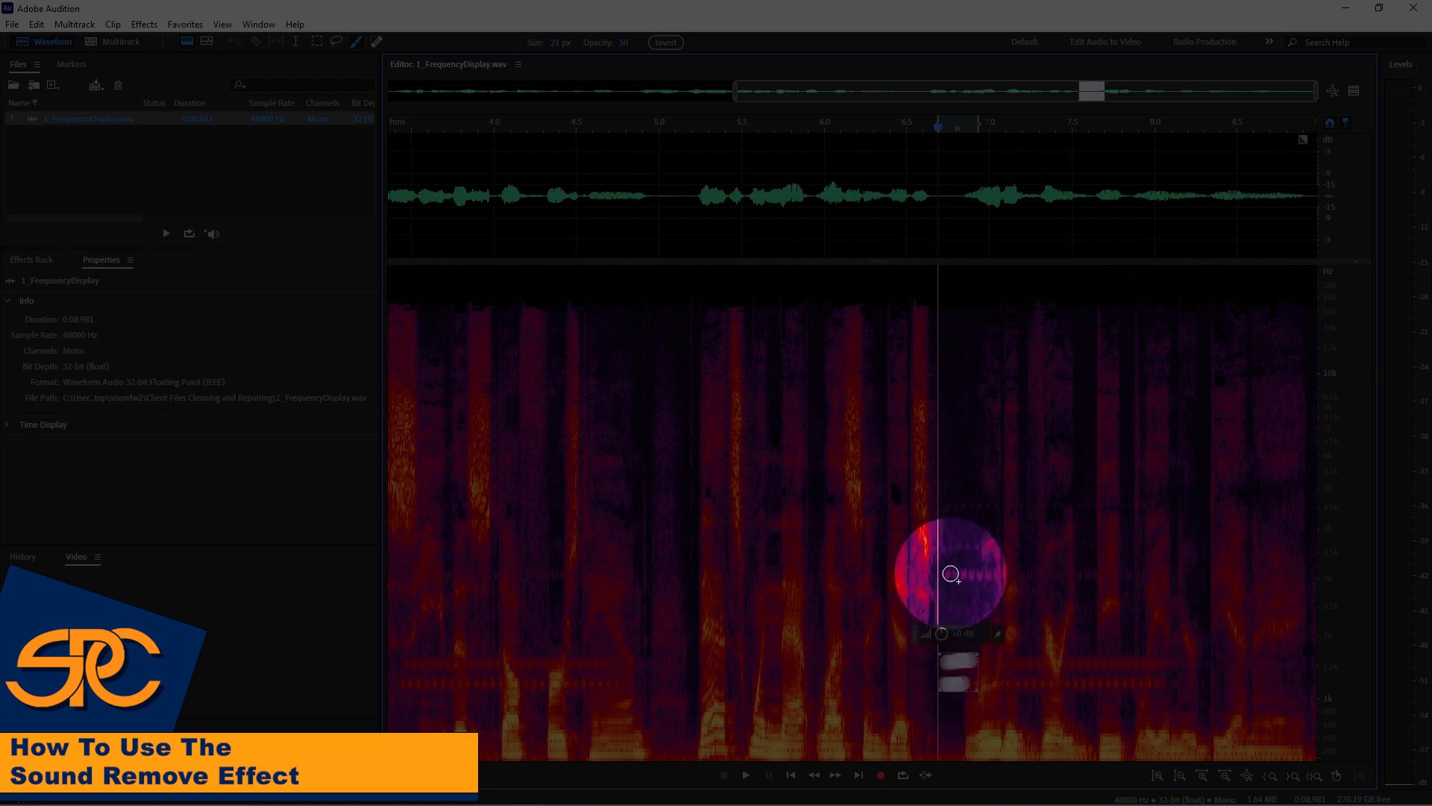
{"action": "left_click_drag", "start_coordinate": [955, 573], "coordinate": [978, 573]}
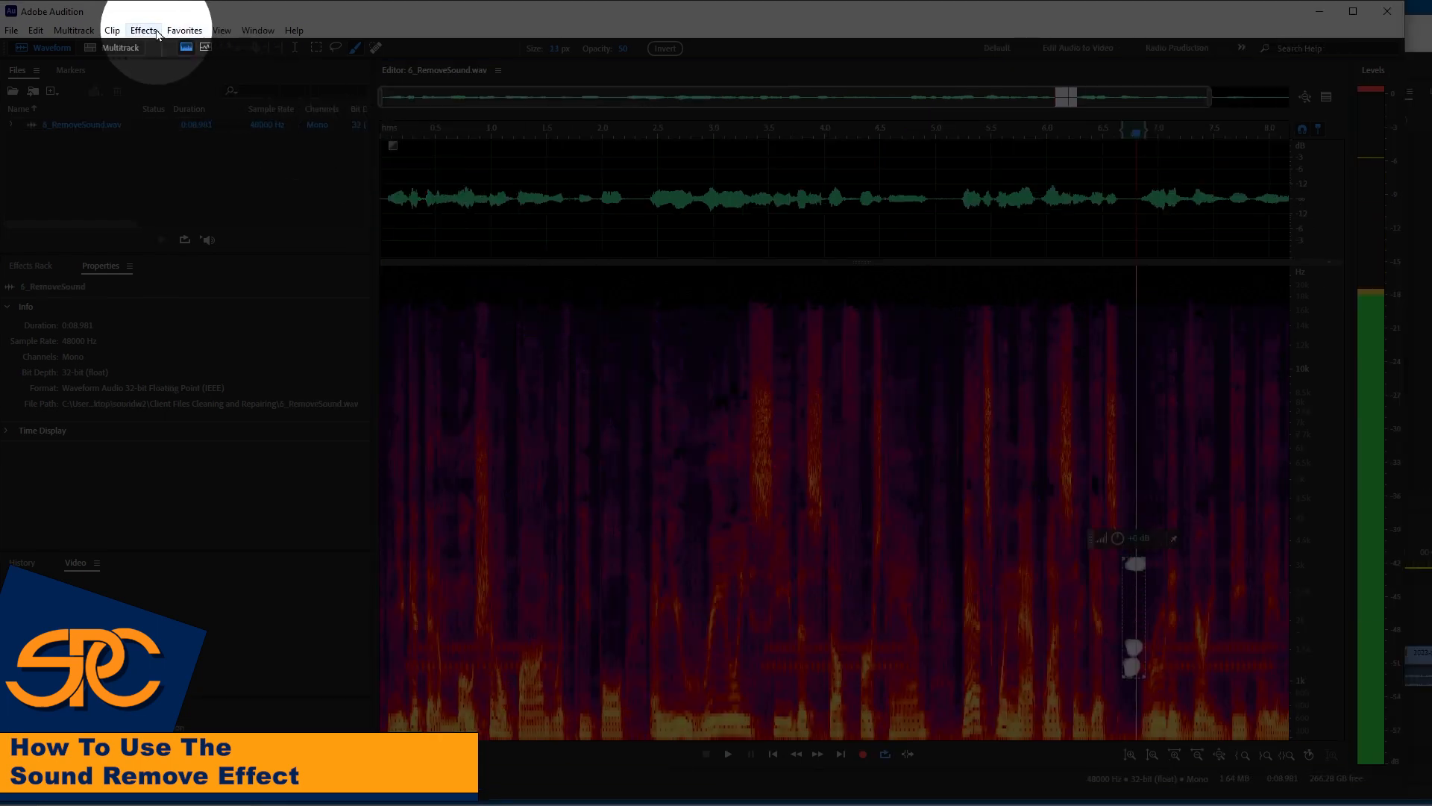
Learn the sound model from the painted selection in the Sound Remover effect, using the (Default) preset
{"action": "left_click", "coordinate": [156, 32]}
{"action": "mouse_move", "coordinate": [212, 297]}
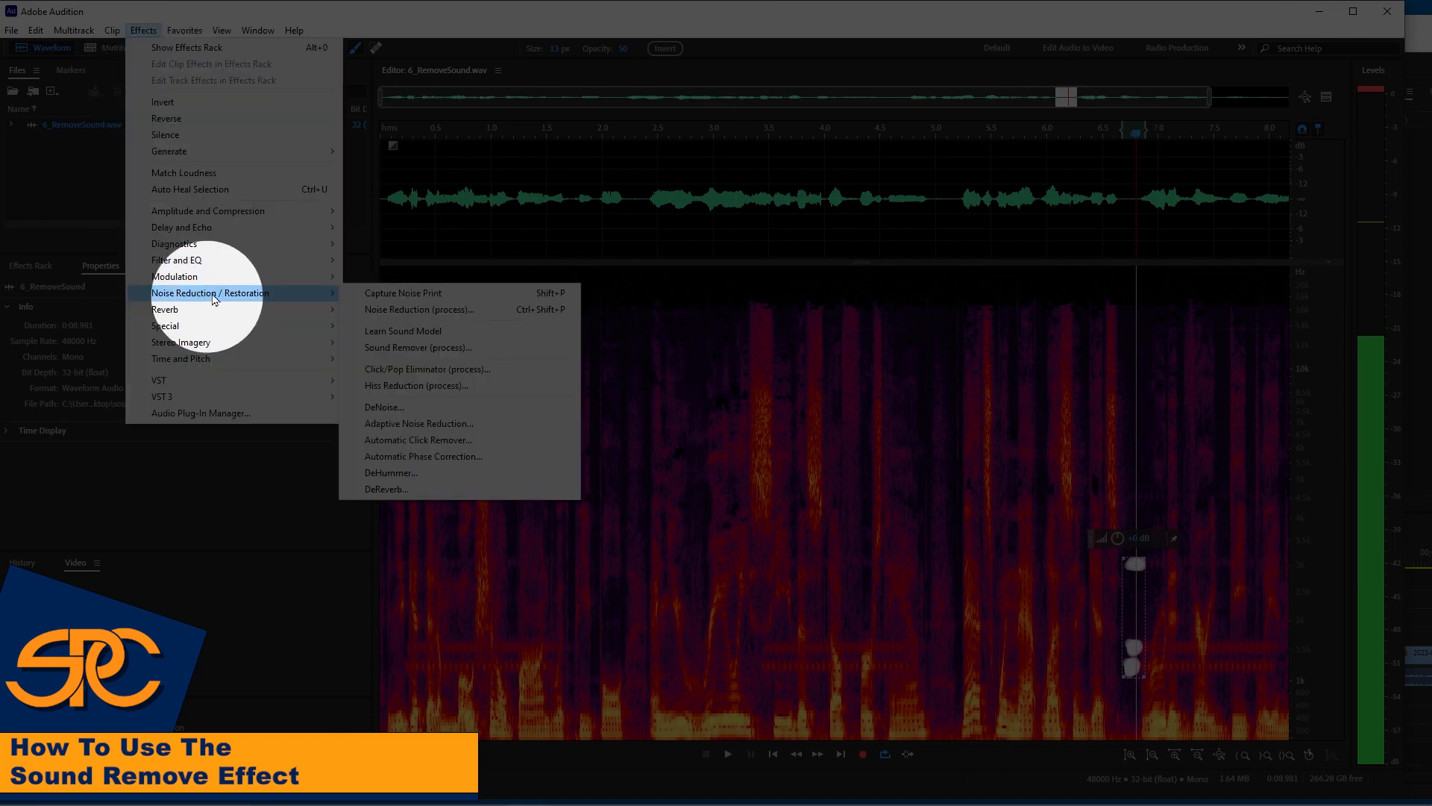
{"action": "left_click", "coordinate": [396, 348]}
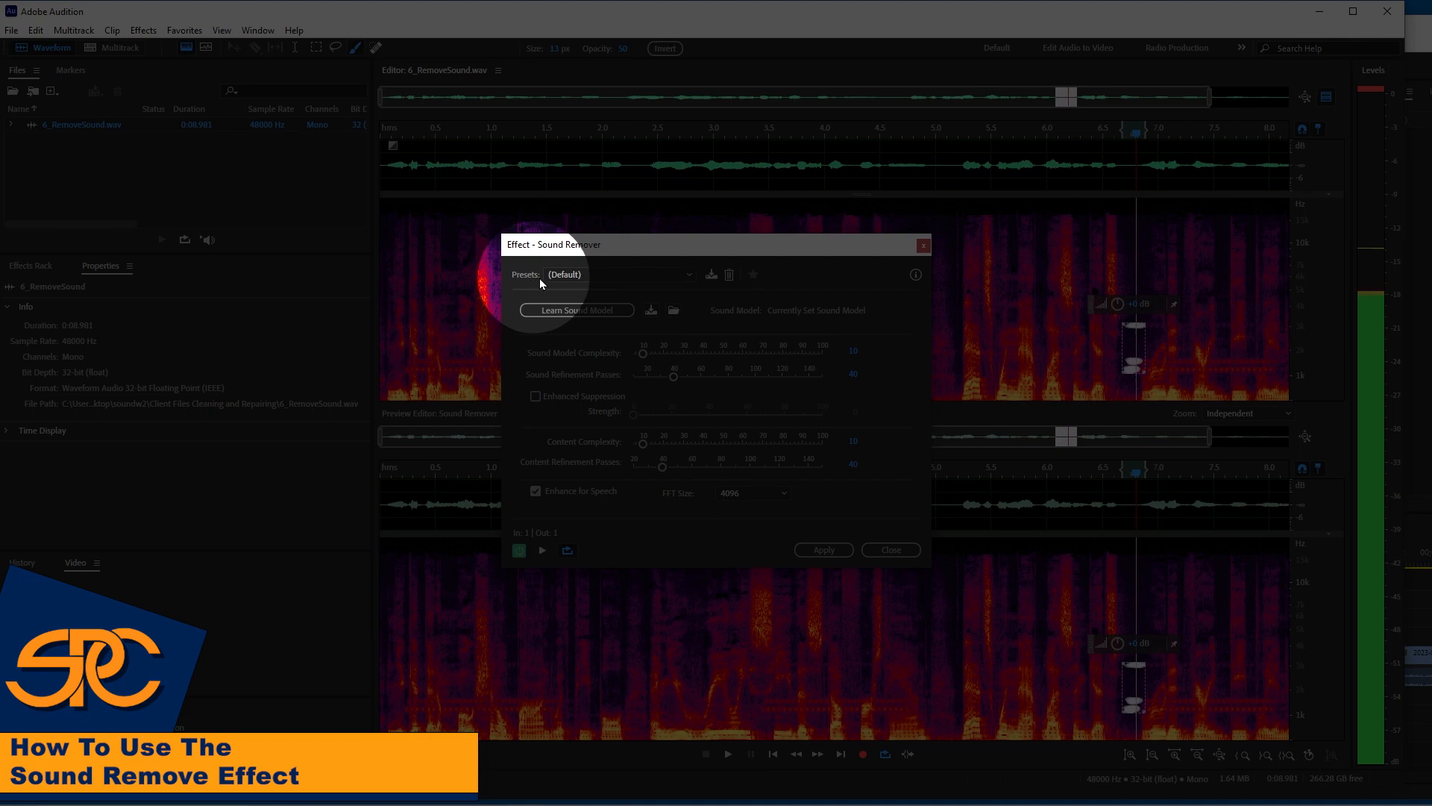
{"action": "left_click", "coordinate": [563, 274]}
{"action": "left_click", "coordinate": [561, 291]}
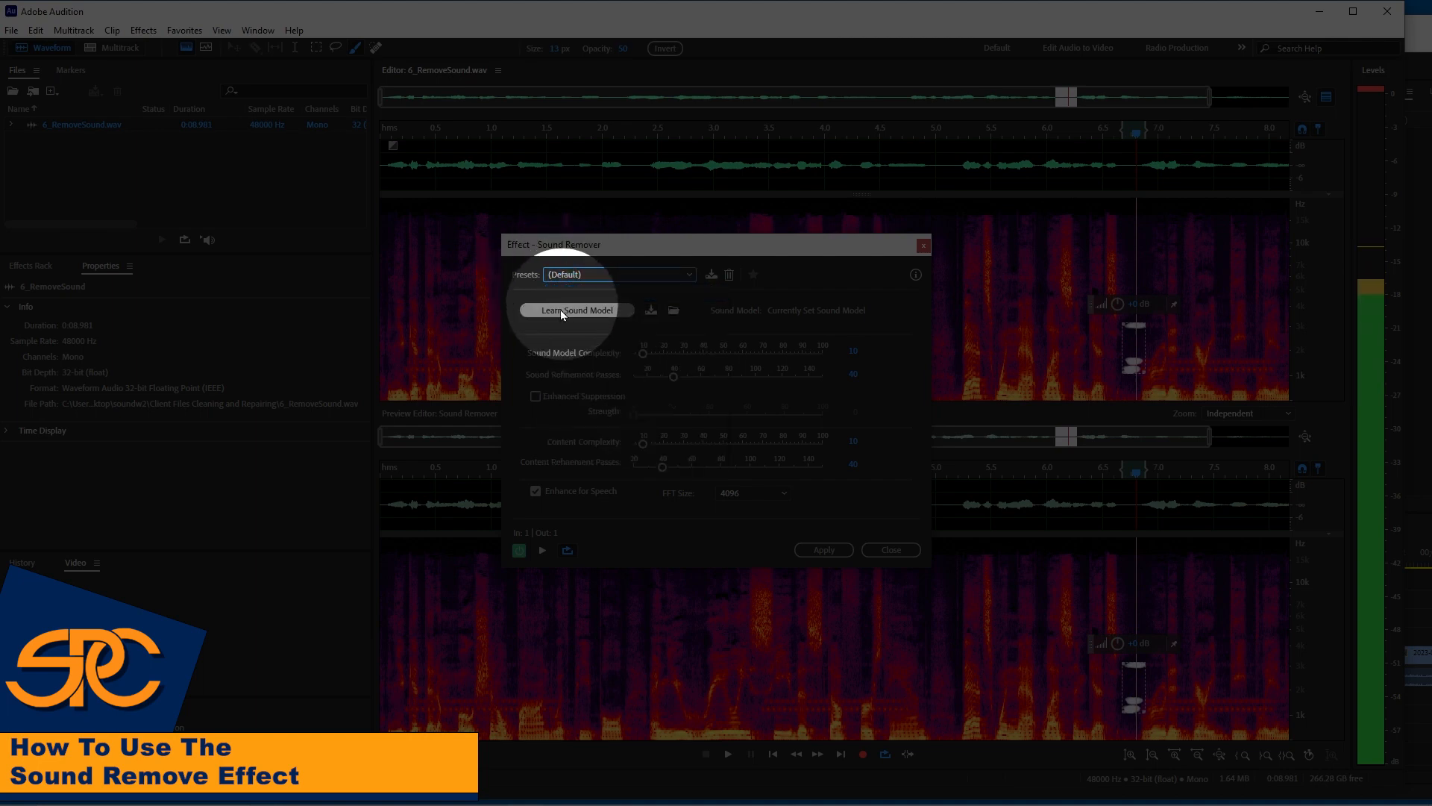
{"action": "left_click", "coordinate": [558, 314]}
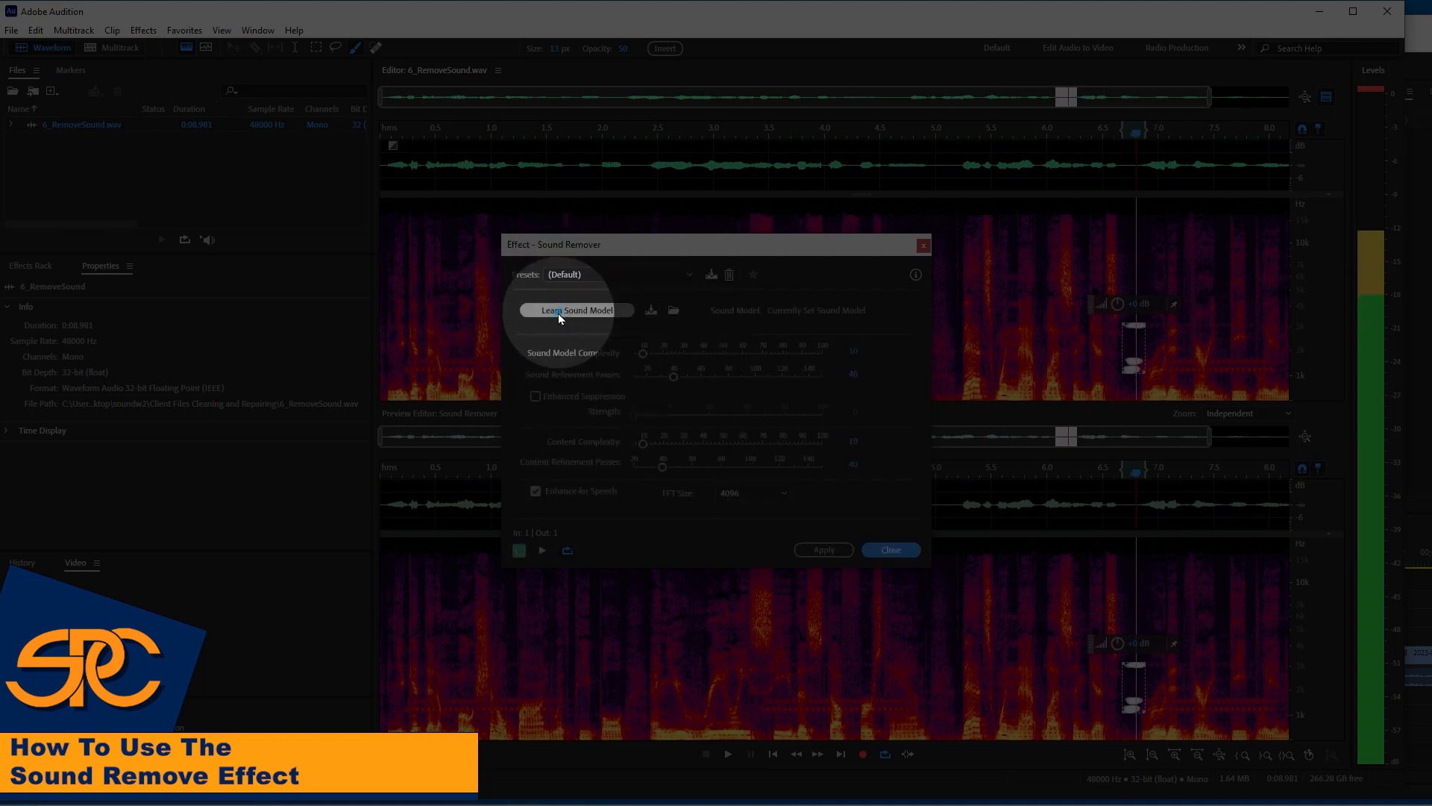
Clear the selection and preview the Sound Remover result from about 1.75 s
{"action": "left_click", "coordinate": [574, 658]}
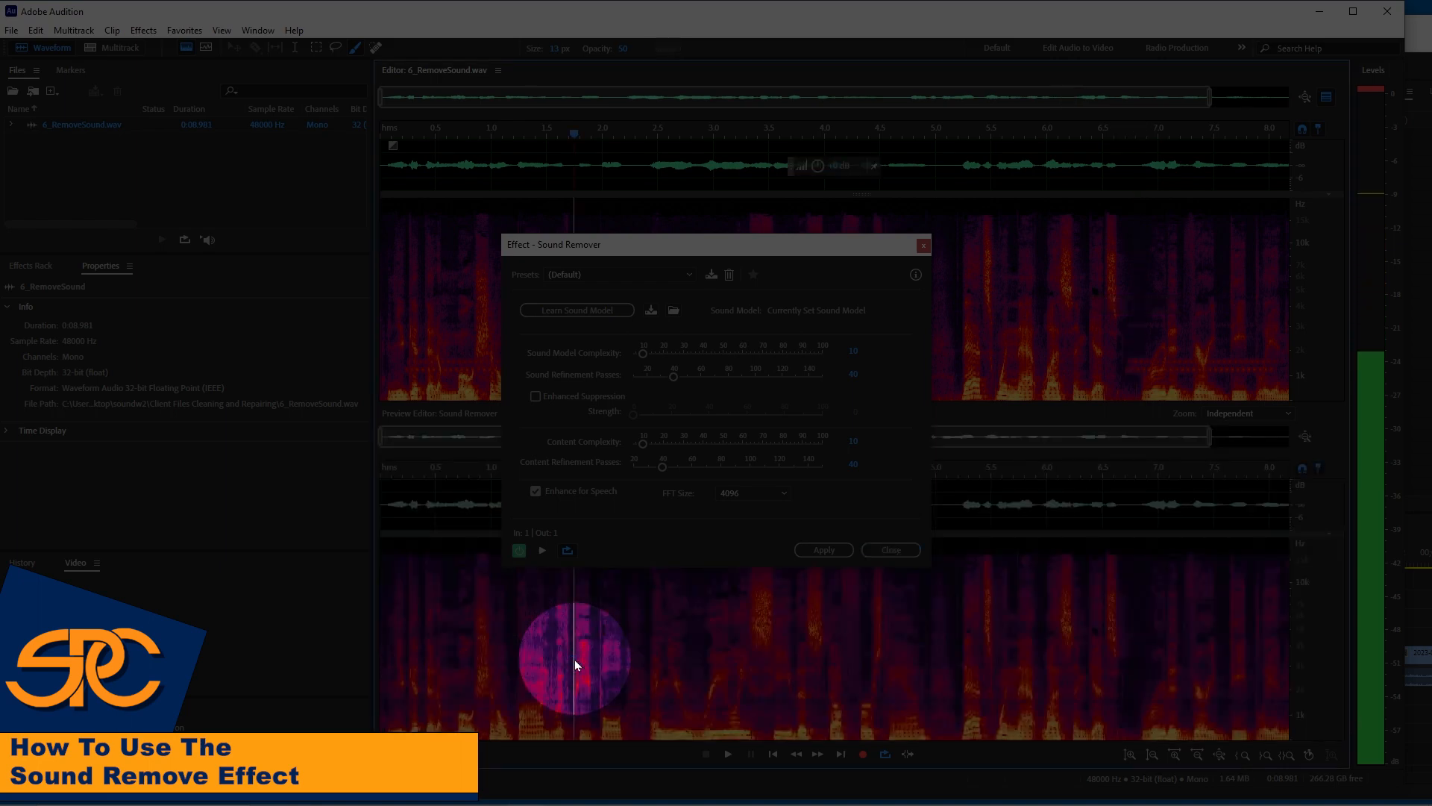
{"action": "key", "text": "space"}
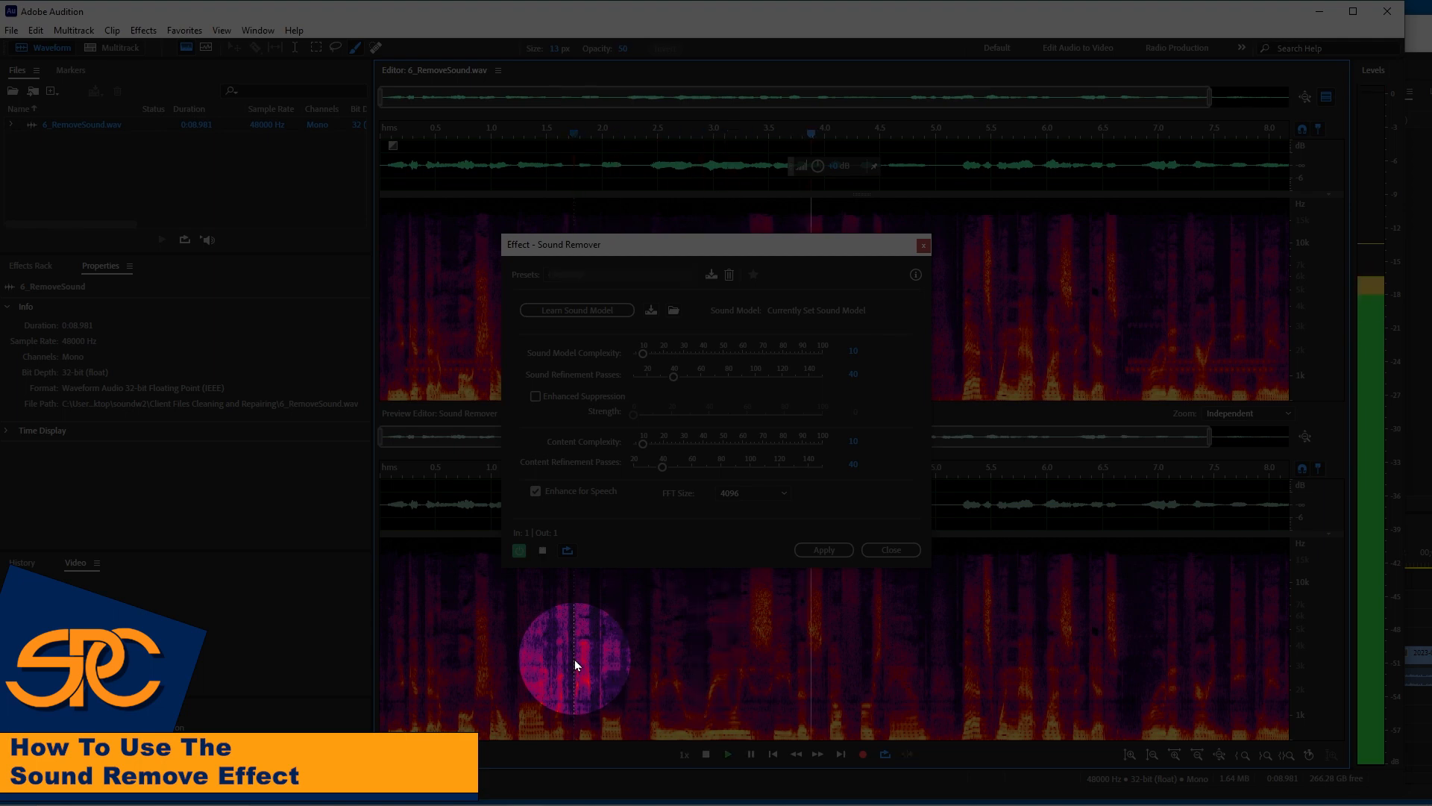
{"action": "key", "text": "space"}
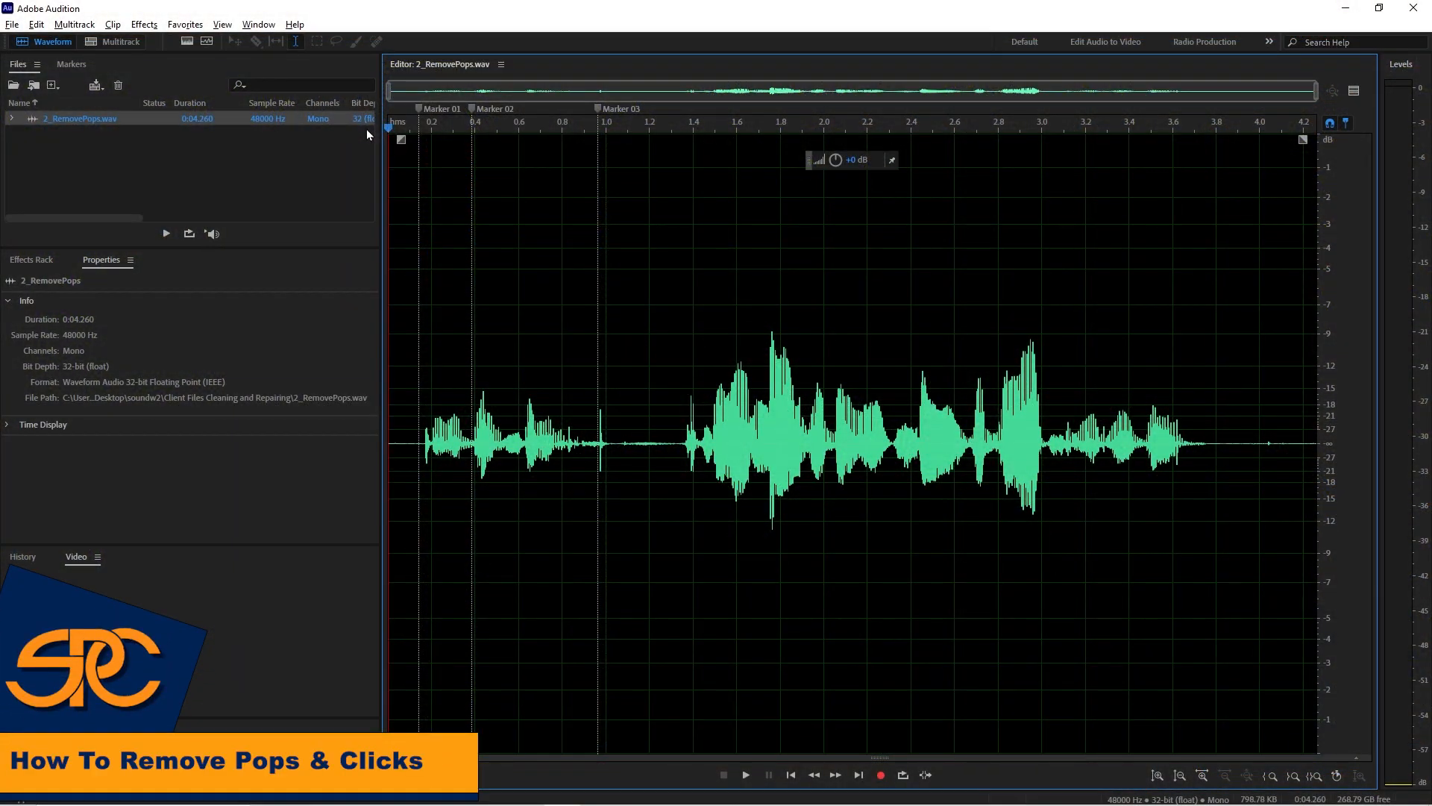
Show the spectral frequency display of 2_RemovePops.wav and heal the vertical click just after Marker 01 with the Spot Healing Brush
{"action": "key", "text": "space"}
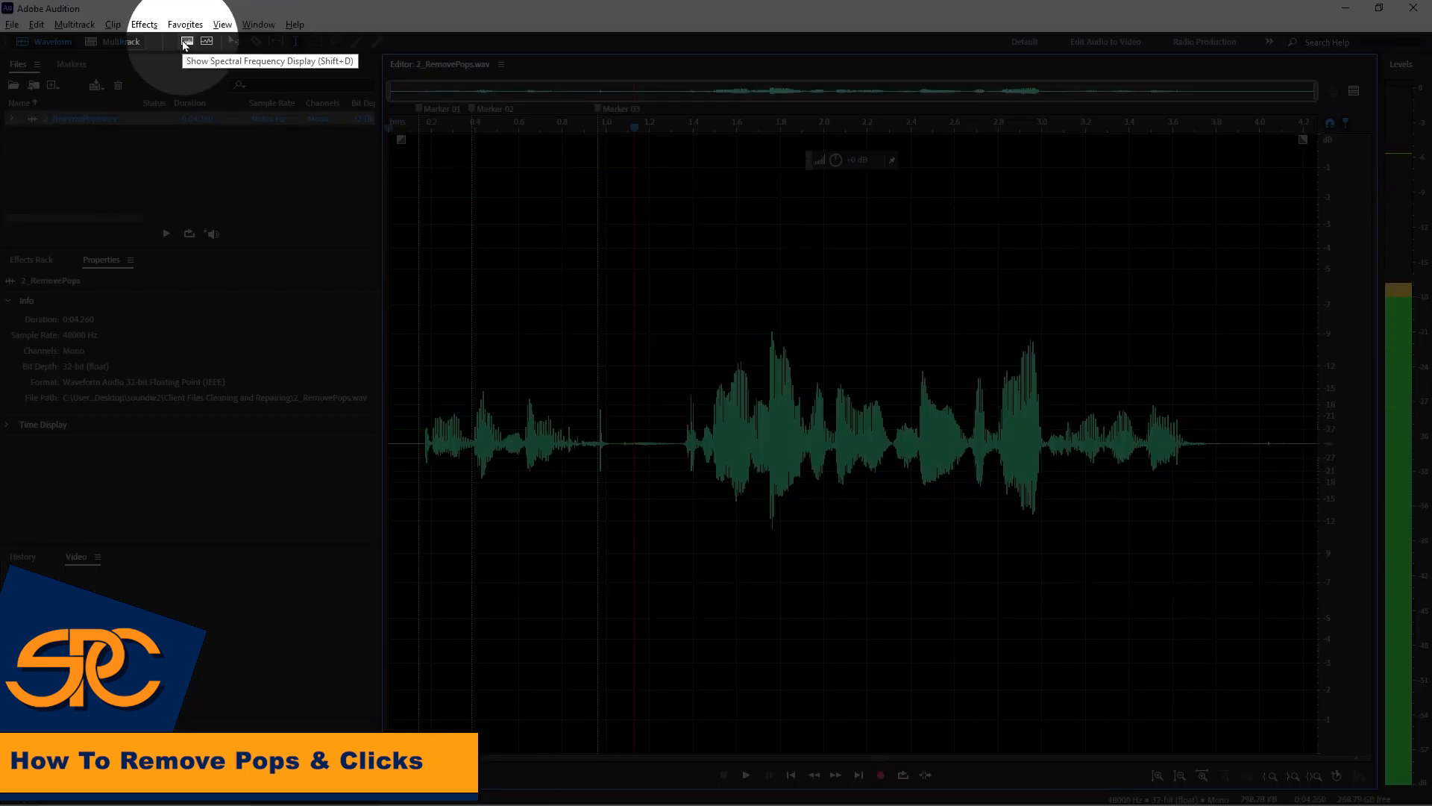
{"action": "left_click", "coordinate": [184, 42]}
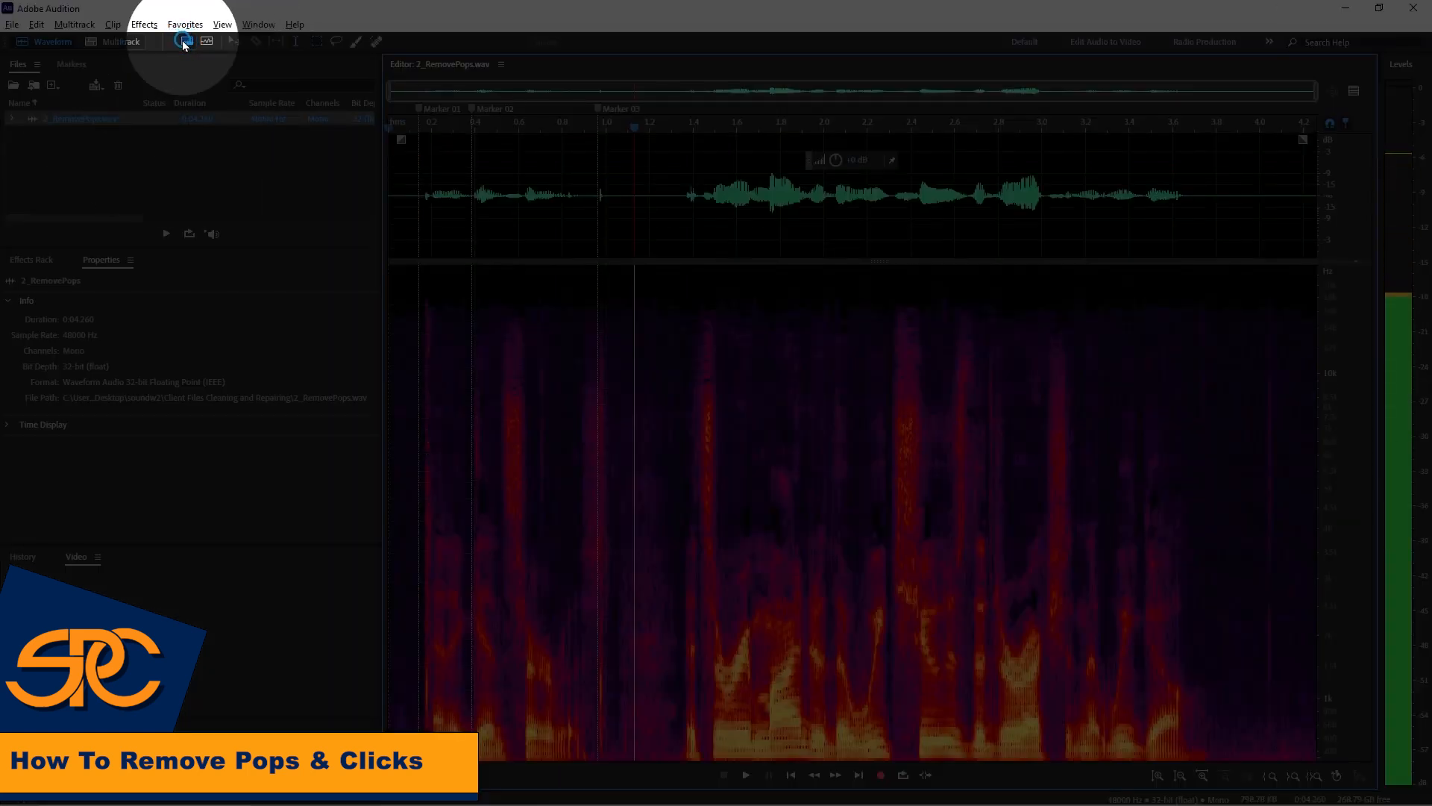
{"action": "left_click", "coordinate": [377, 42]}
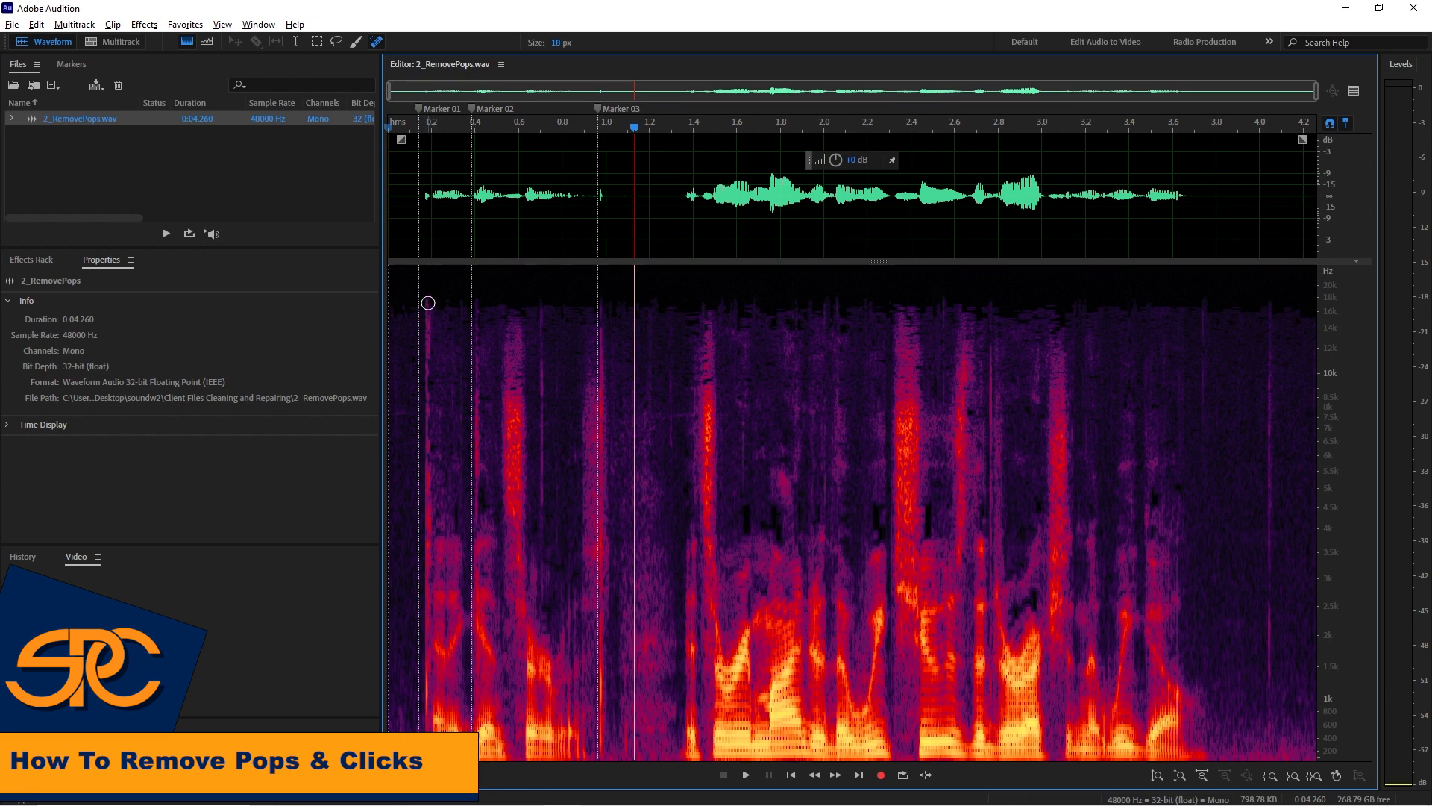
{"action": "left_click", "coordinate": [428, 303]}
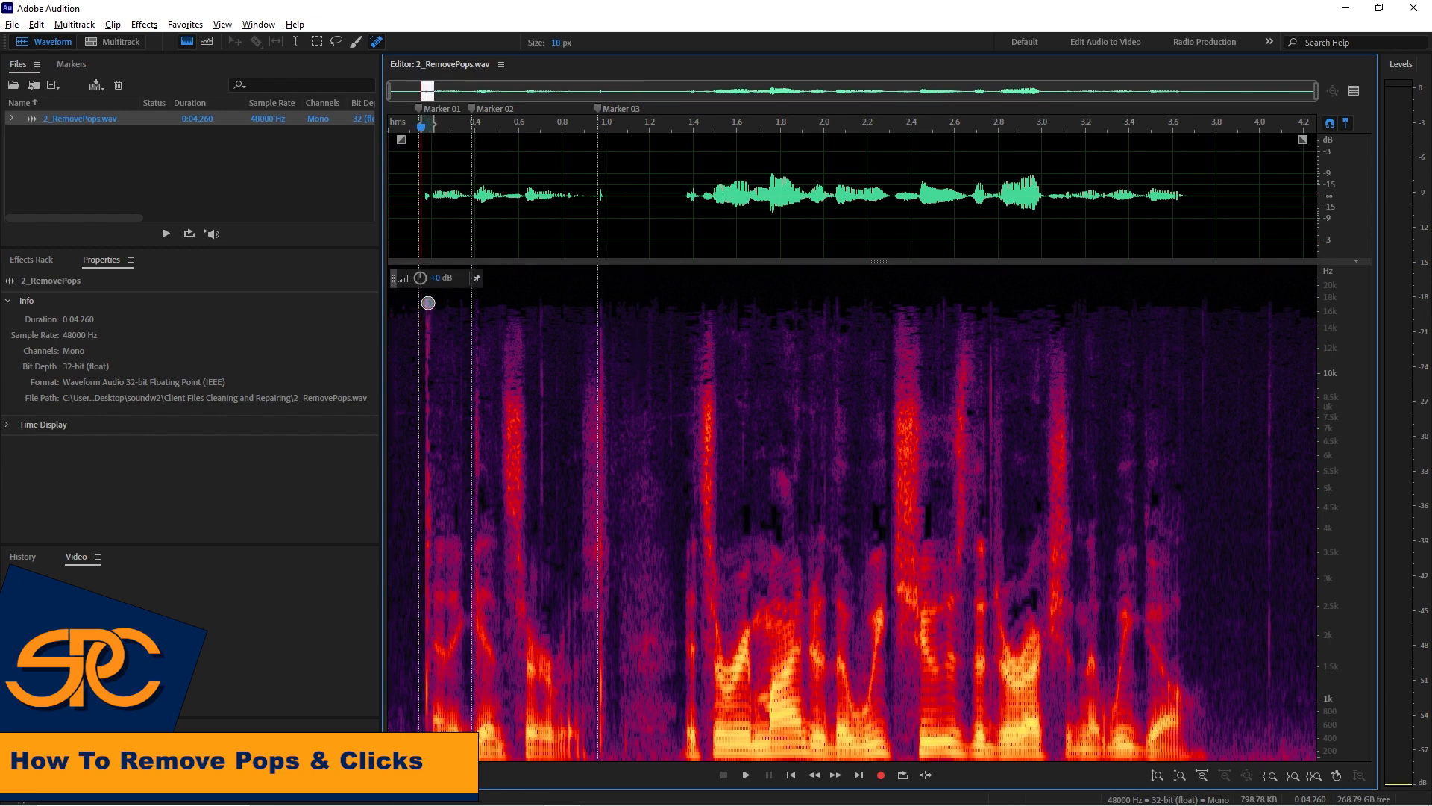
{"action": "left_click_drag", "start_coordinate": [428, 313], "coordinate": [421, 727]}
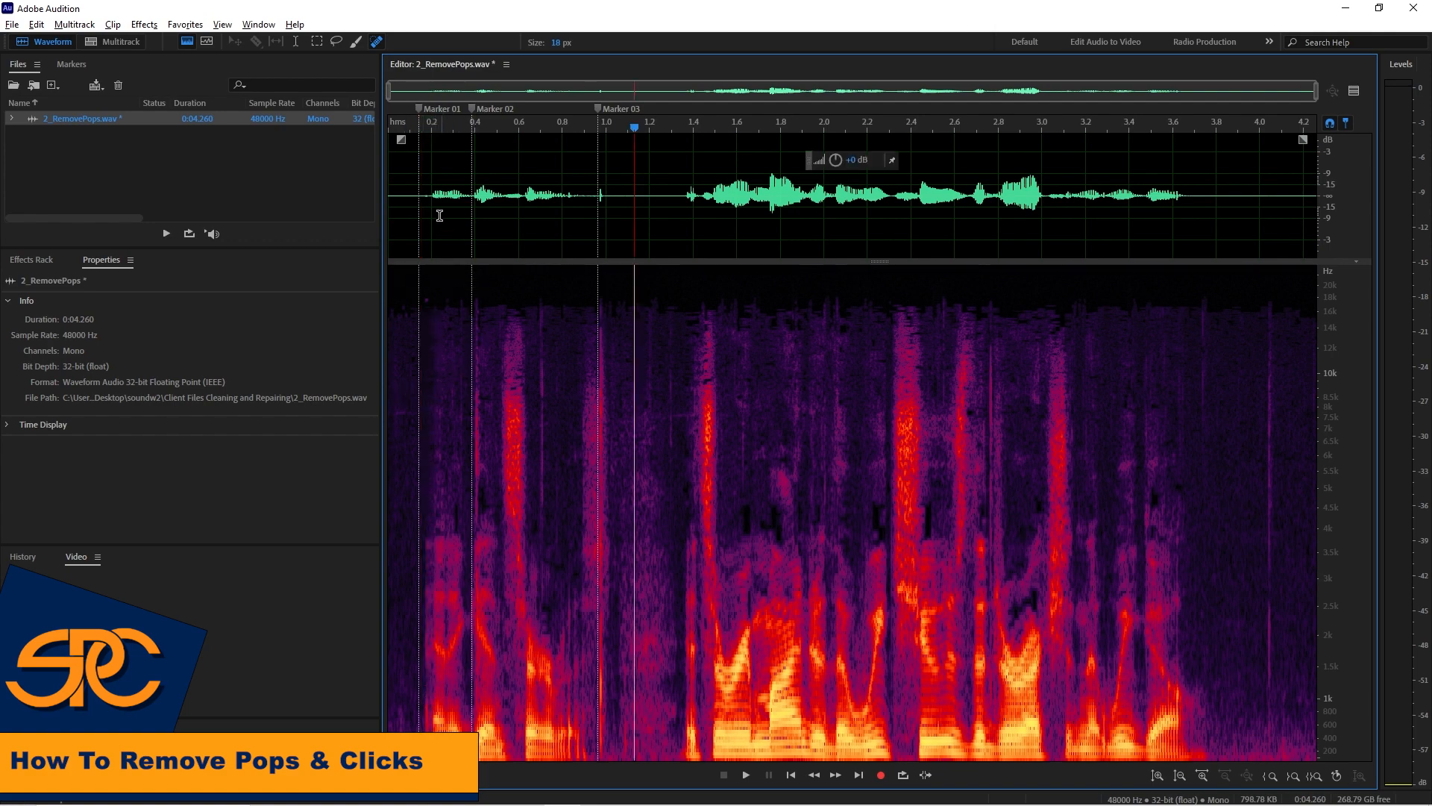
Repair the click at Marker 03 with a narrow marquee selection and Auto Heal, and play back the audio
{"action": "left_click", "coordinate": [317, 42]}
{"action": "left_click", "coordinate": [598, 321]}
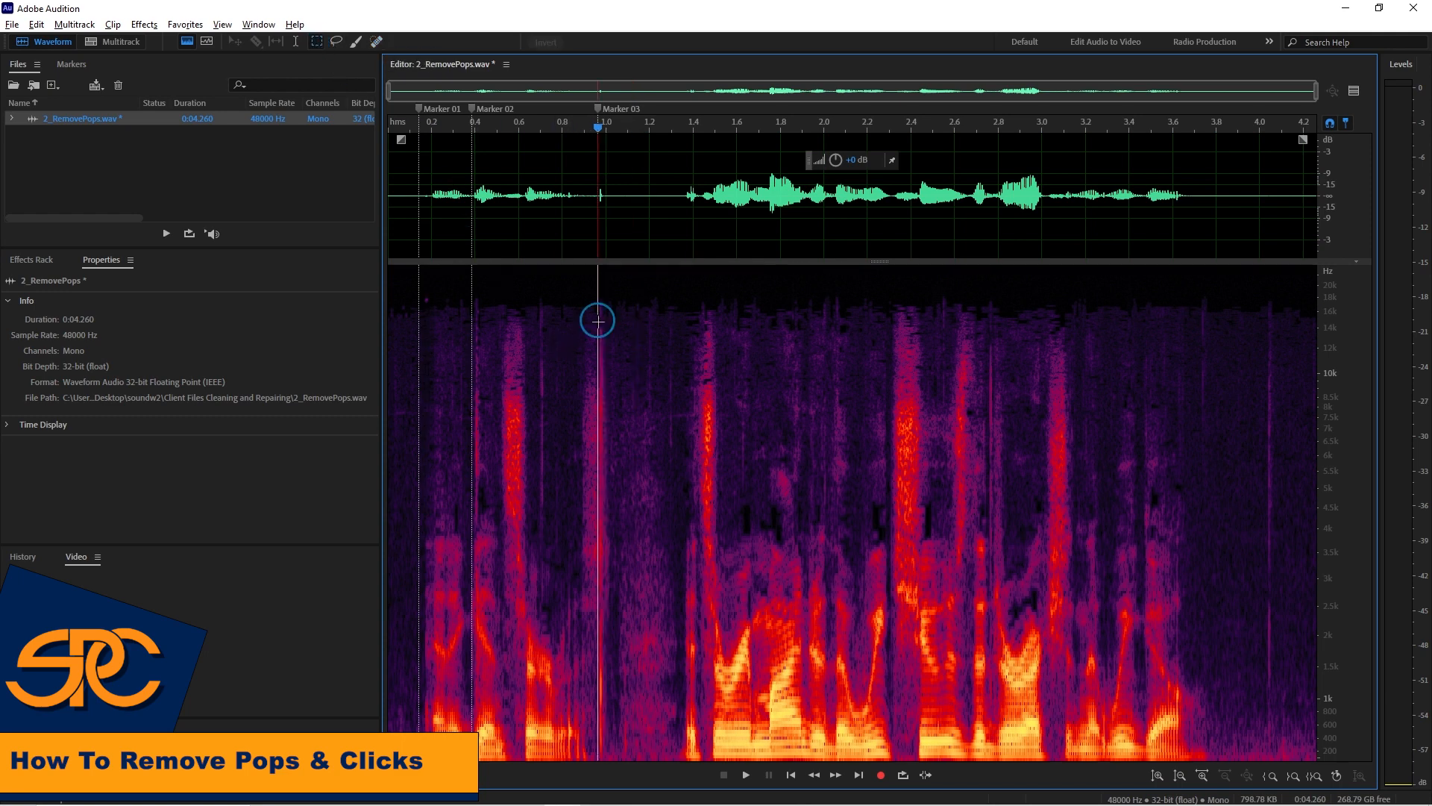
{"action": "left_click_drag", "start_coordinate": [602, 508], "coordinate": [604, 600]}
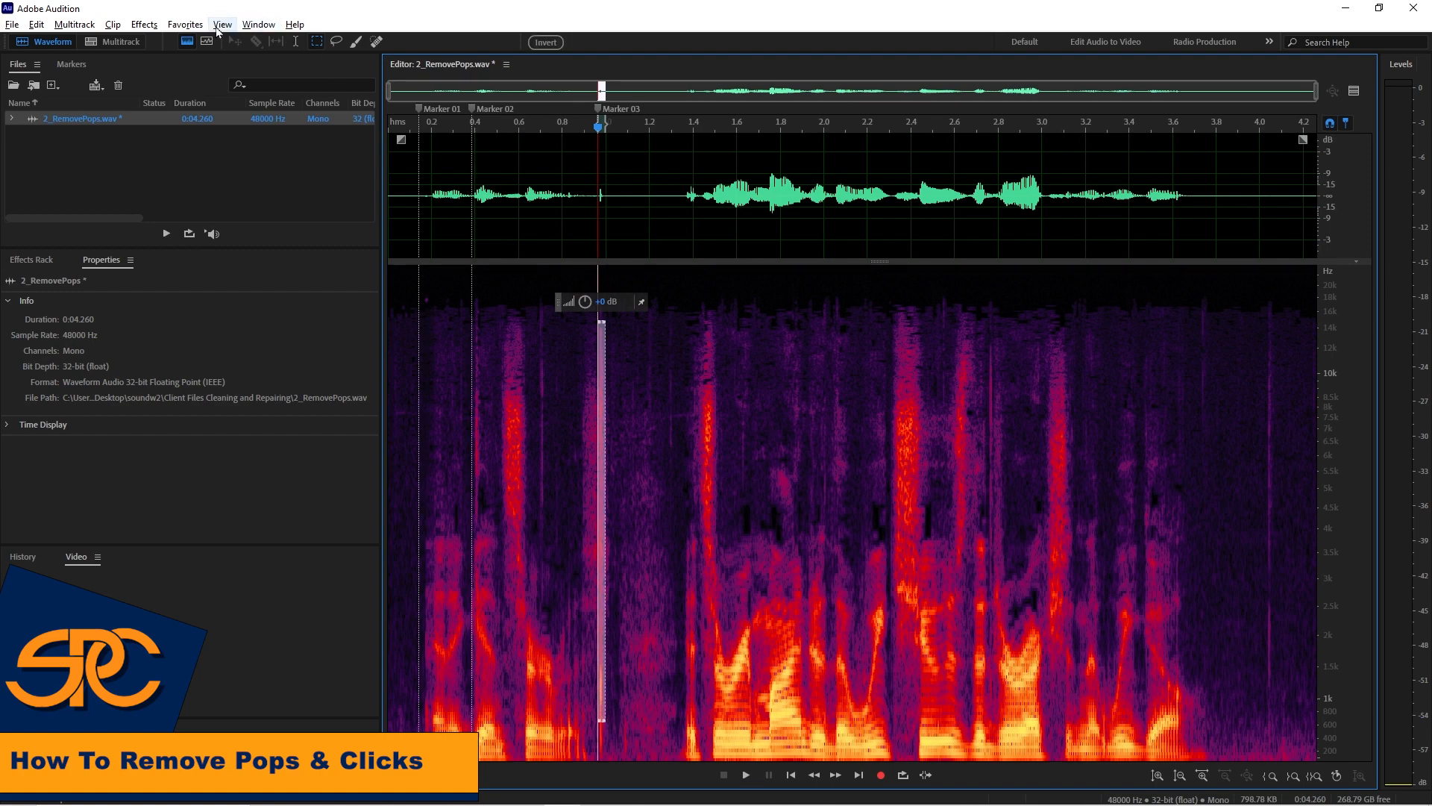
{"action": "left_click", "coordinate": [185, 25]}
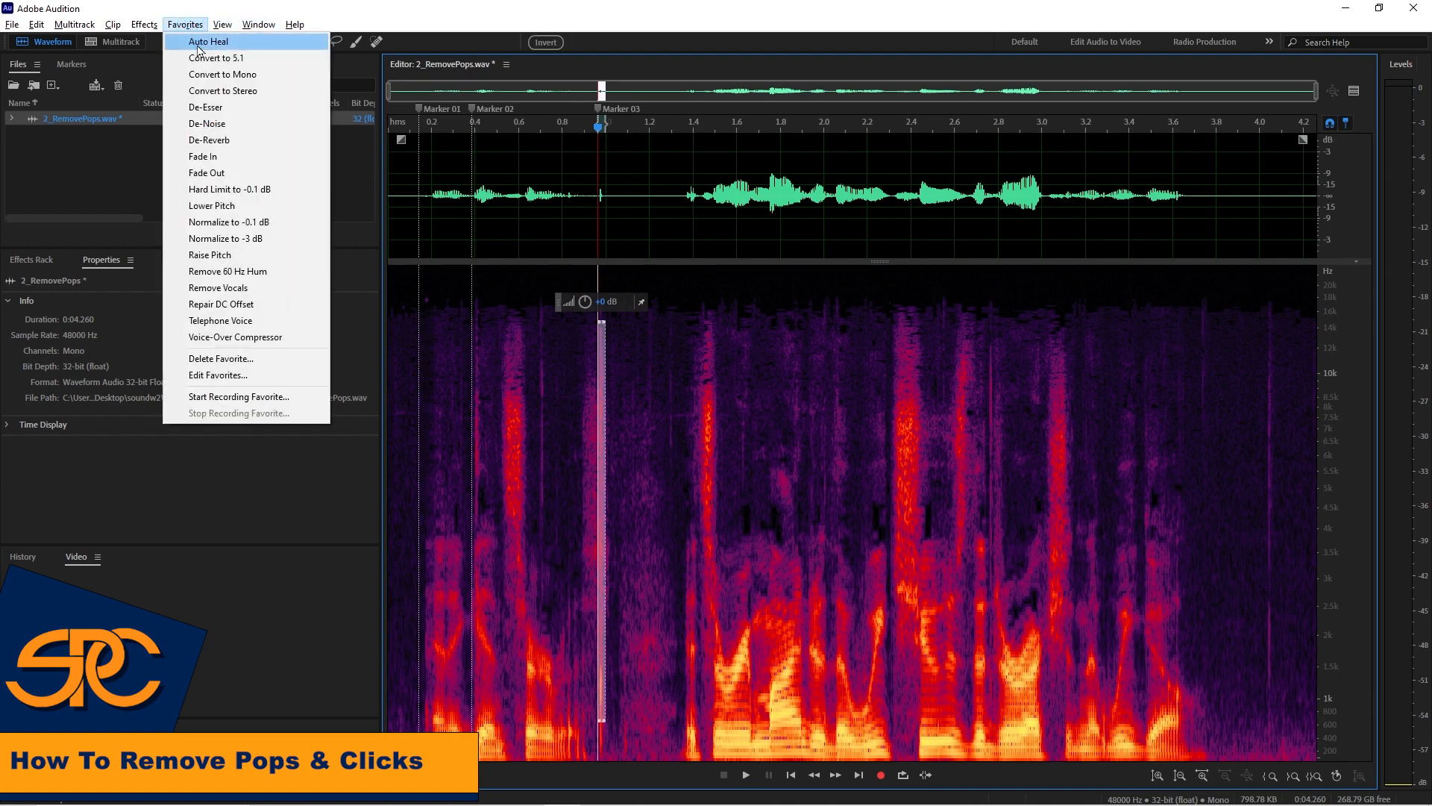
{"action": "left_click", "coordinate": [197, 43]}
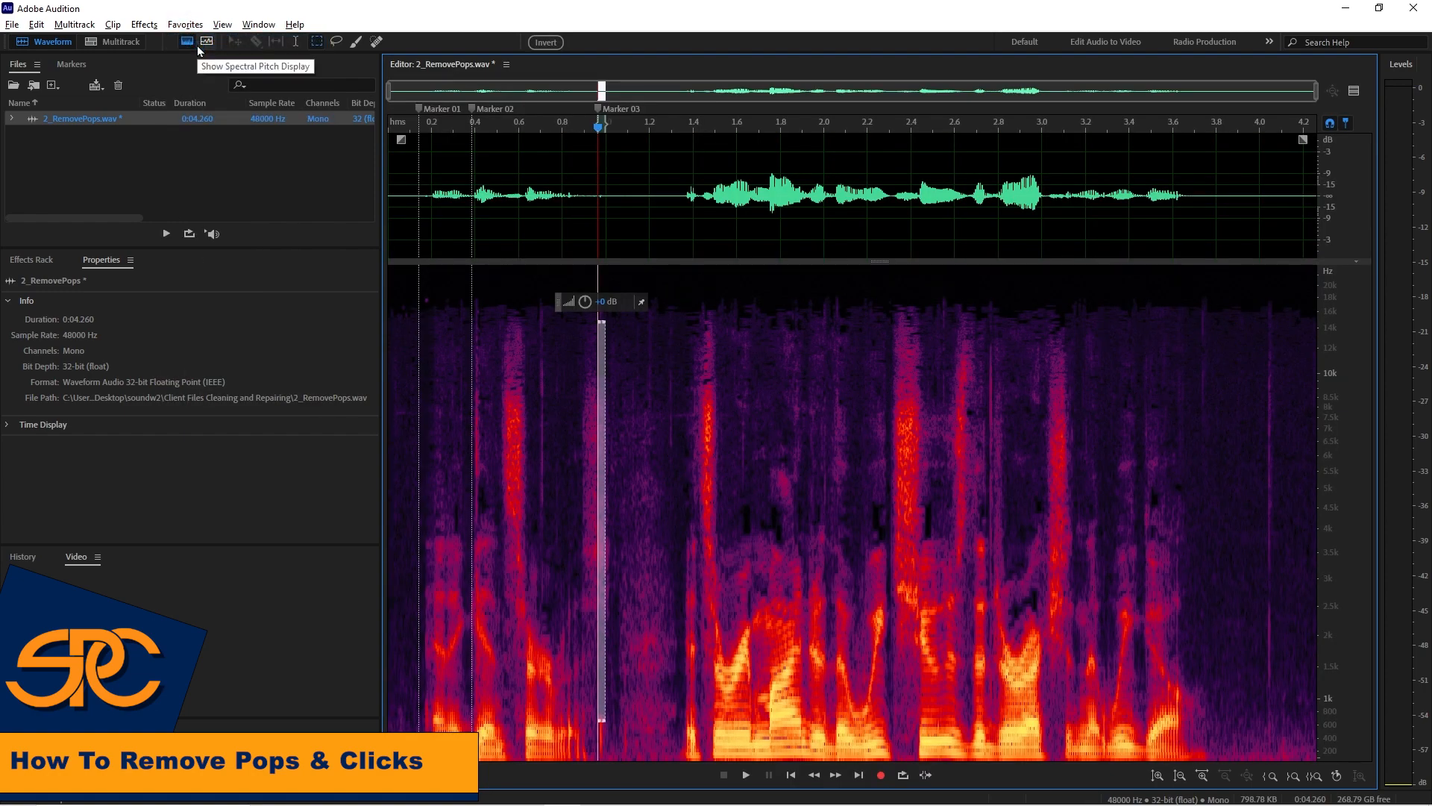
{"action": "left_click", "coordinate": [423, 316]}
{"action": "key", "text": "space"}
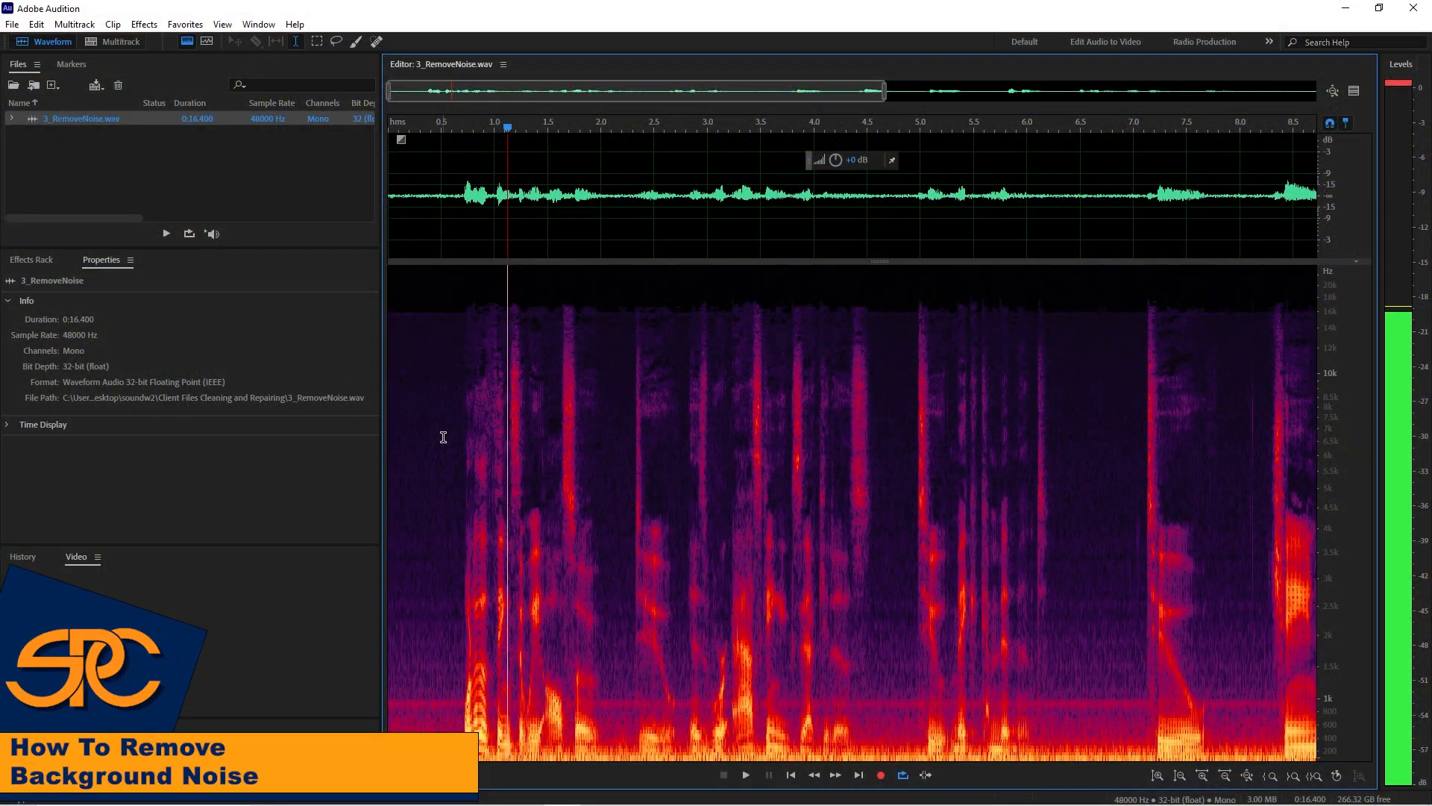
Listen to 3_RemoveNoise.wav and time-select its noise-only opening from about 0.1 to 0.5 s
{"action": "key", "text": "space"}
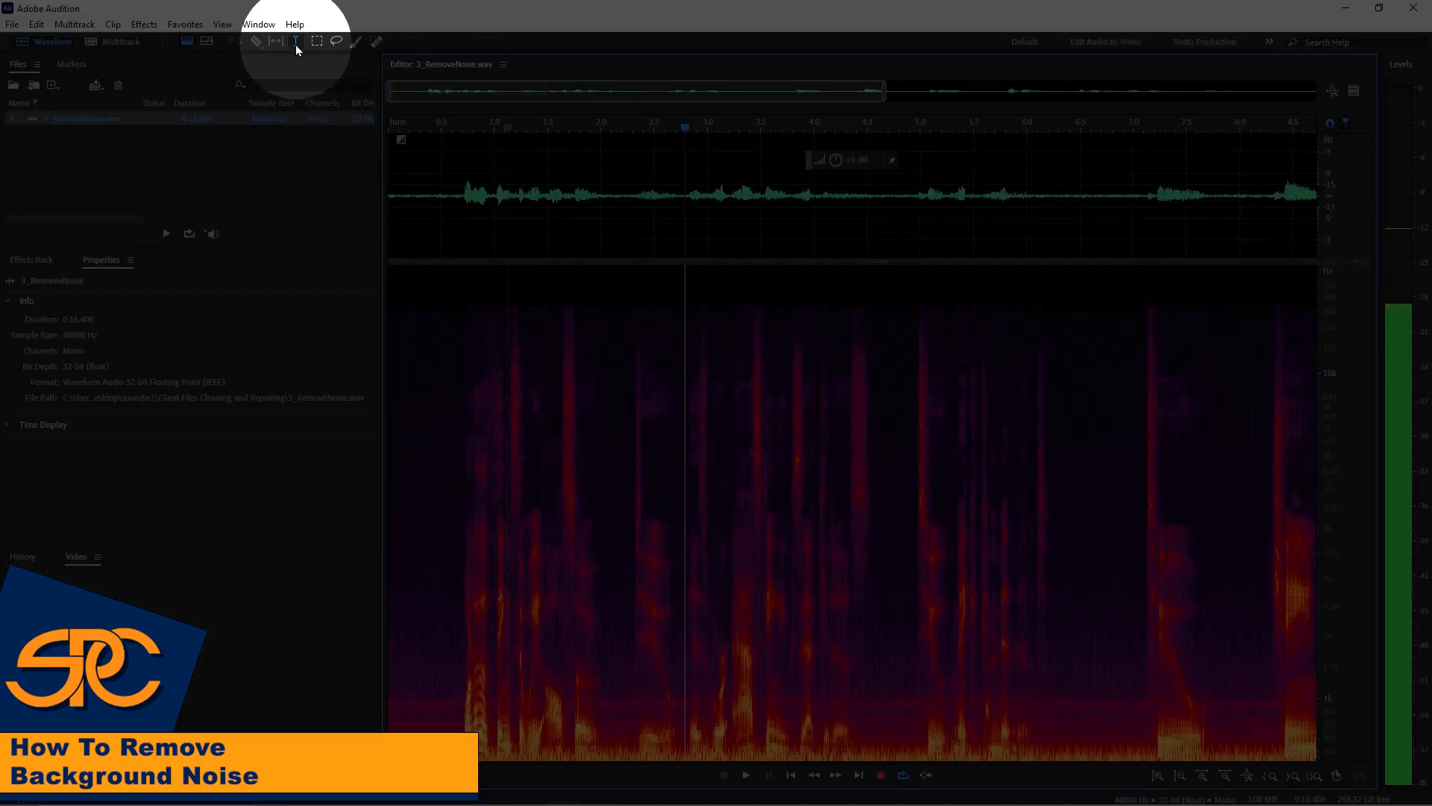
{"action": "left_click", "coordinate": [443, 677]}
{"action": "left_click_drag", "start_coordinate": [443, 677], "coordinate": [394, 682]}
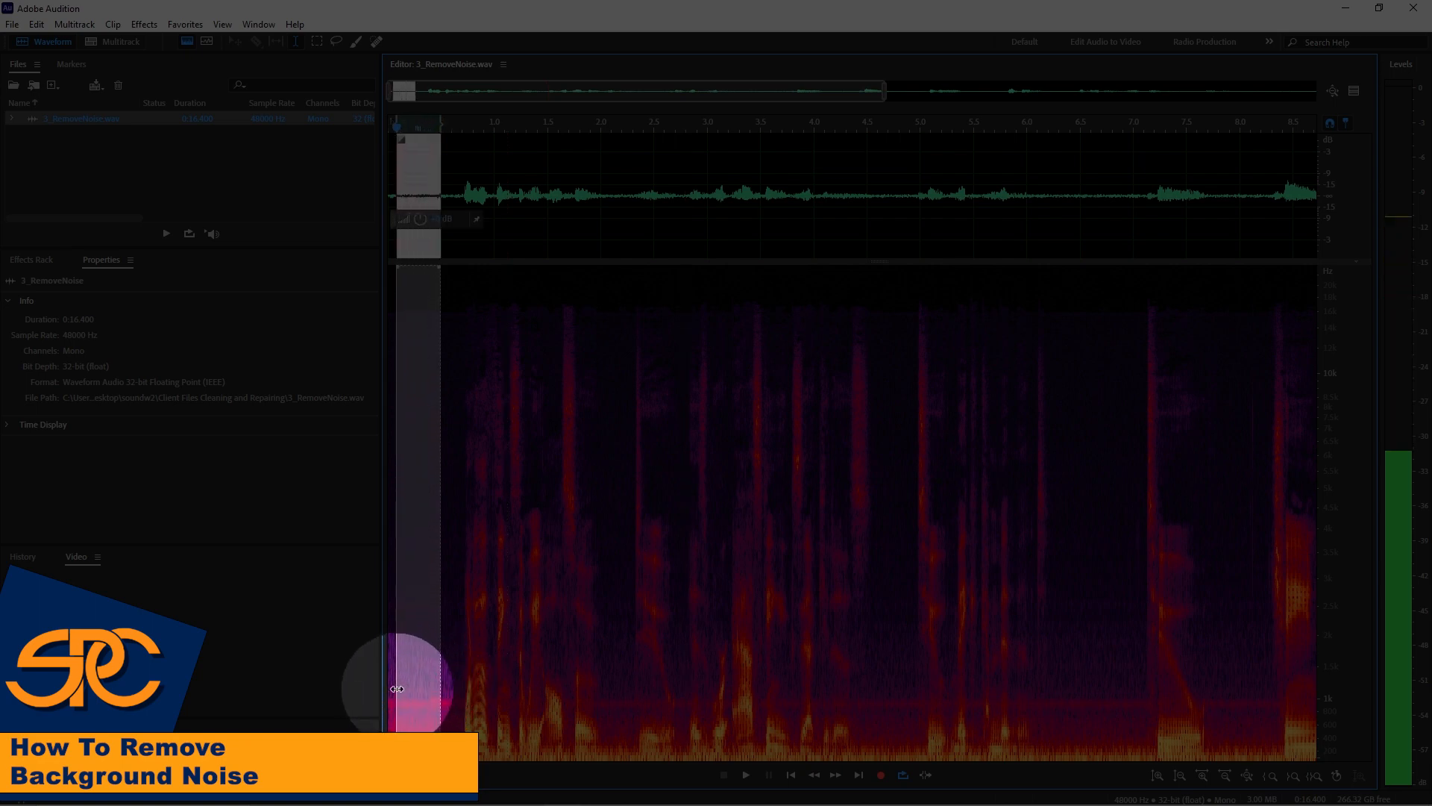
Open the DeNoise effect with the (Default) preset and set the processing focus to lower and higher frequencies
{"action": "left_click", "coordinate": [144, 24]}
{"action": "mouse_move", "coordinate": [224, 291]}
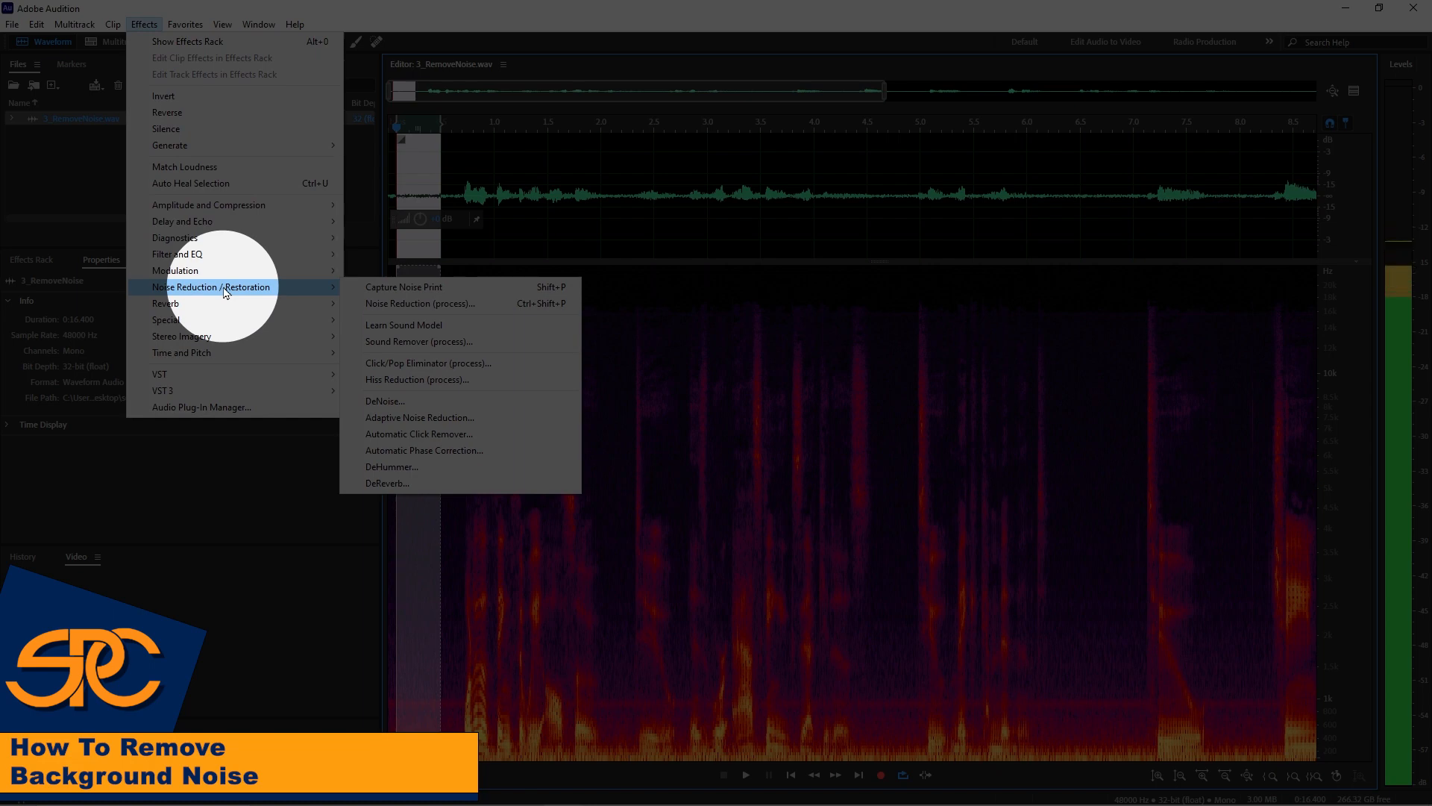
{"action": "left_click", "coordinate": [421, 401]}
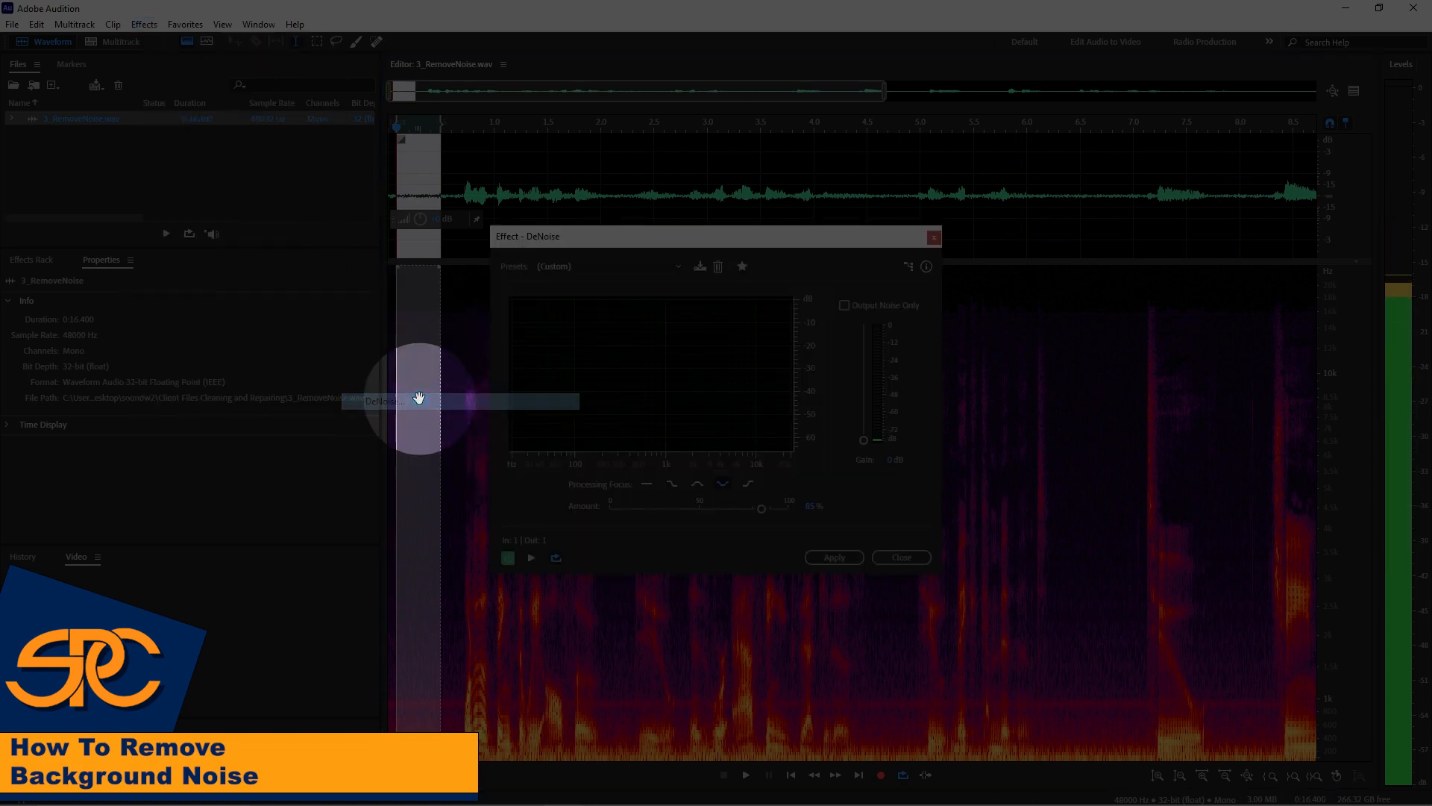
{"action": "left_click", "coordinate": [540, 267]}
{"action": "left_click", "coordinate": [549, 282]}
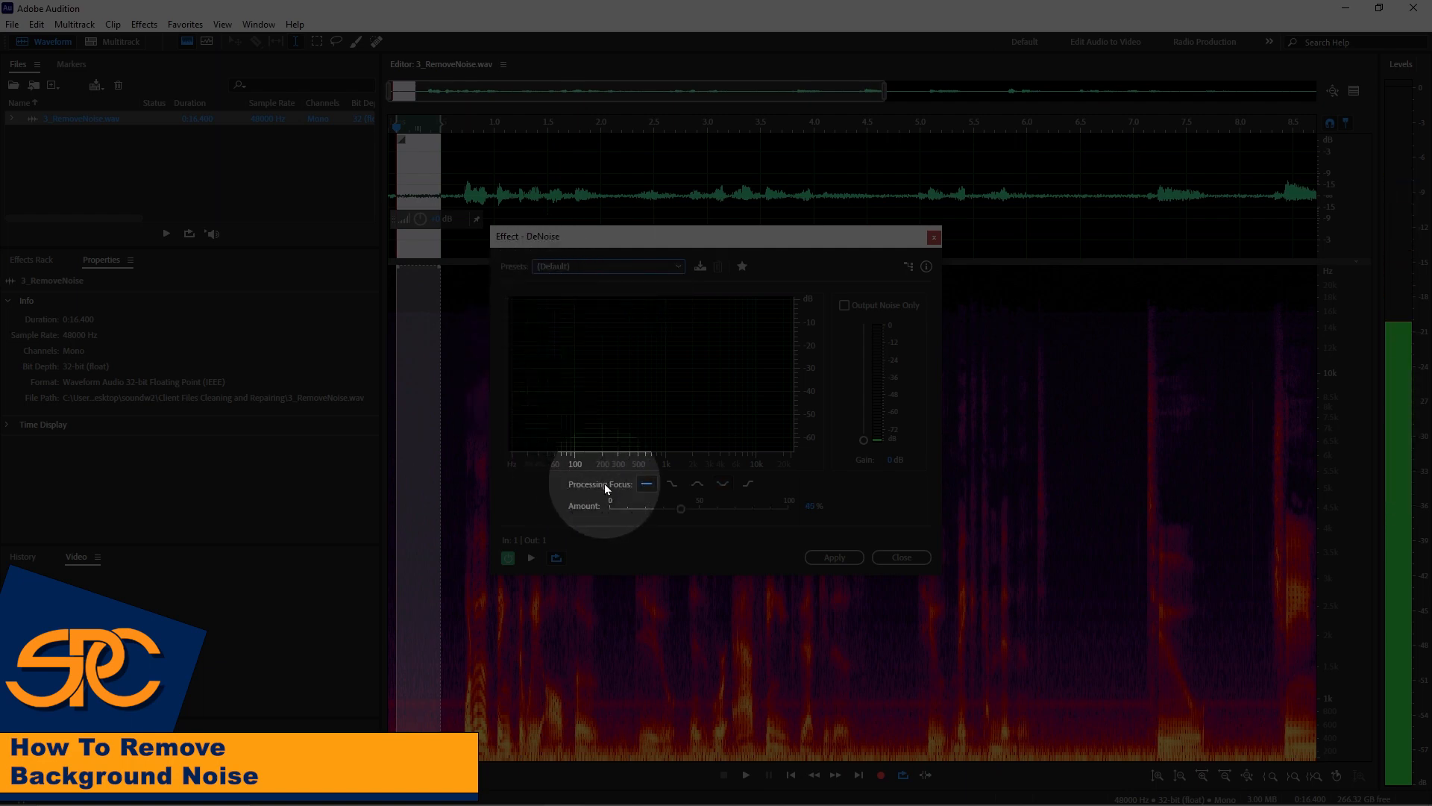
{"action": "left_click", "coordinate": [723, 484]}
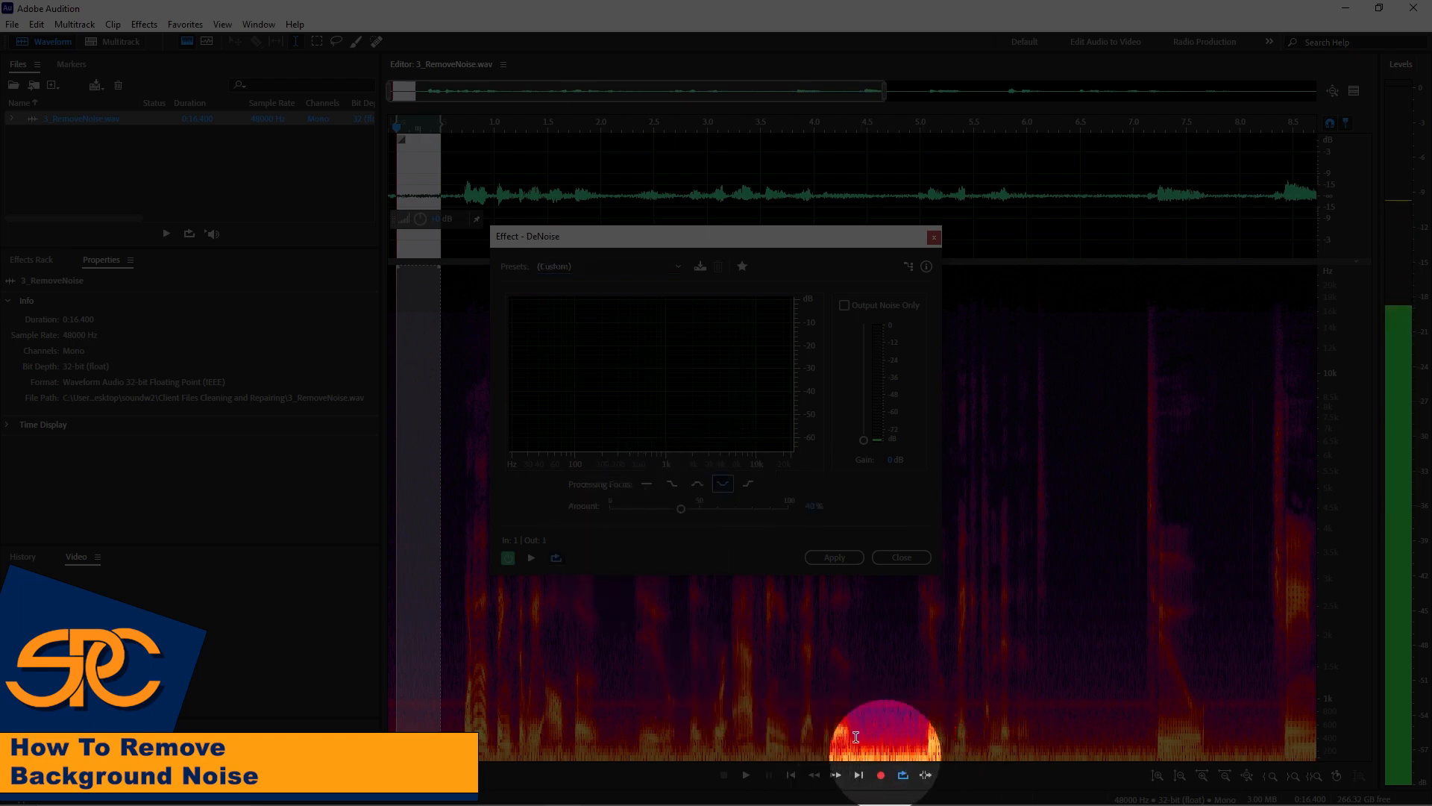
Preview DeNoise on the selected noise while raising the amount to 87%
{"action": "left_click", "coordinate": [531, 561]}
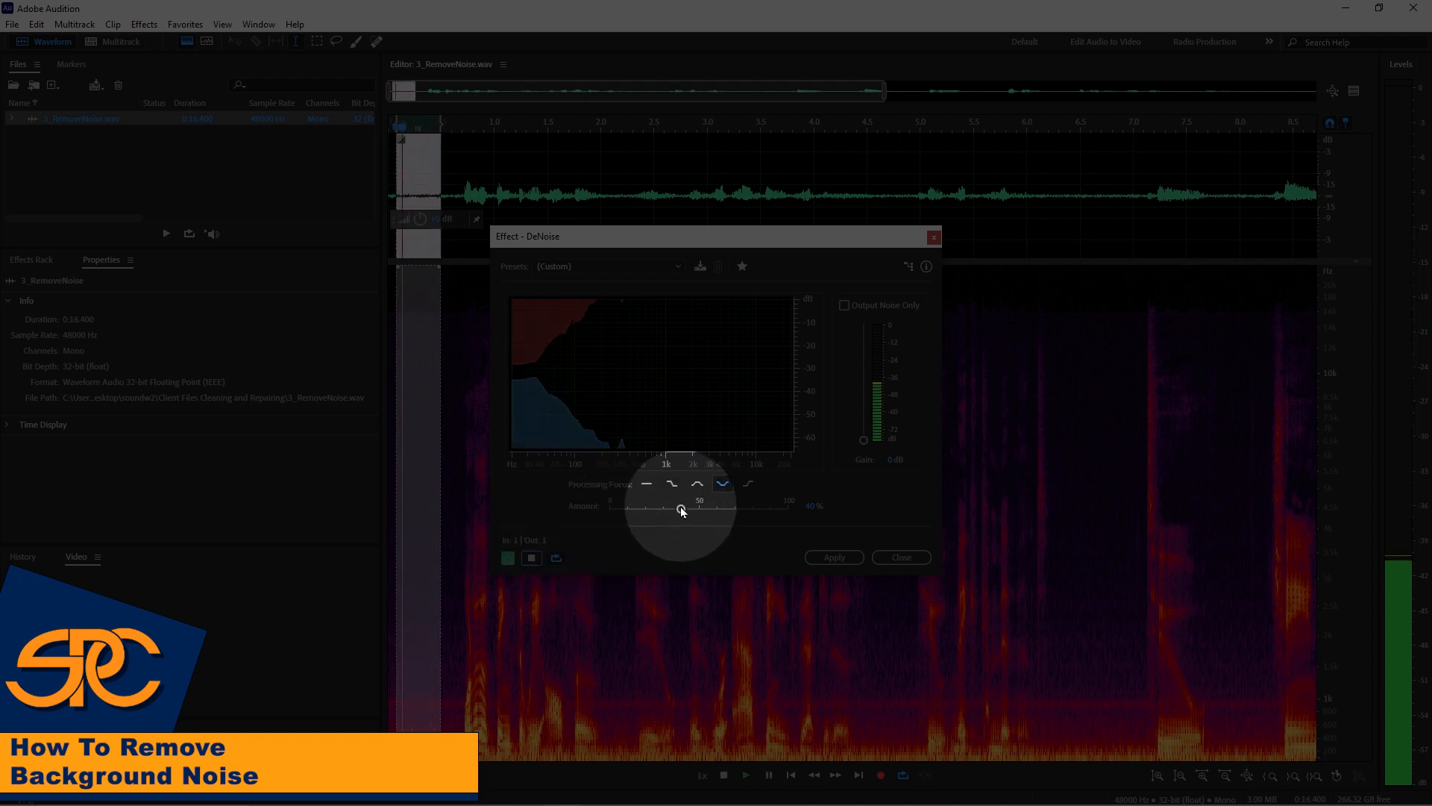
{"action": "left_click_drag", "start_coordinate": [679, 510], "coordinate": [767, 512]}
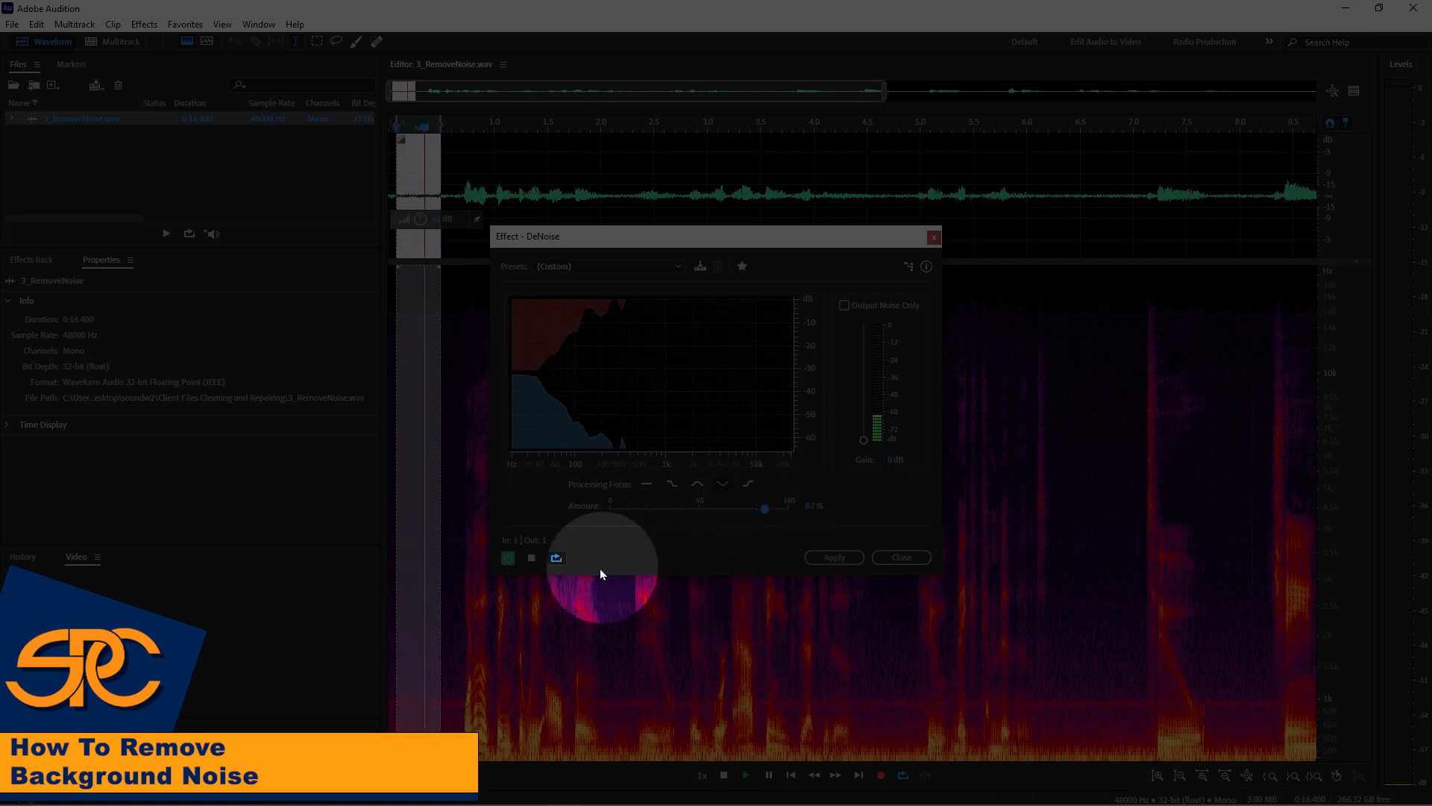
{"action": "left_click", "coordinate": [532, 558]}
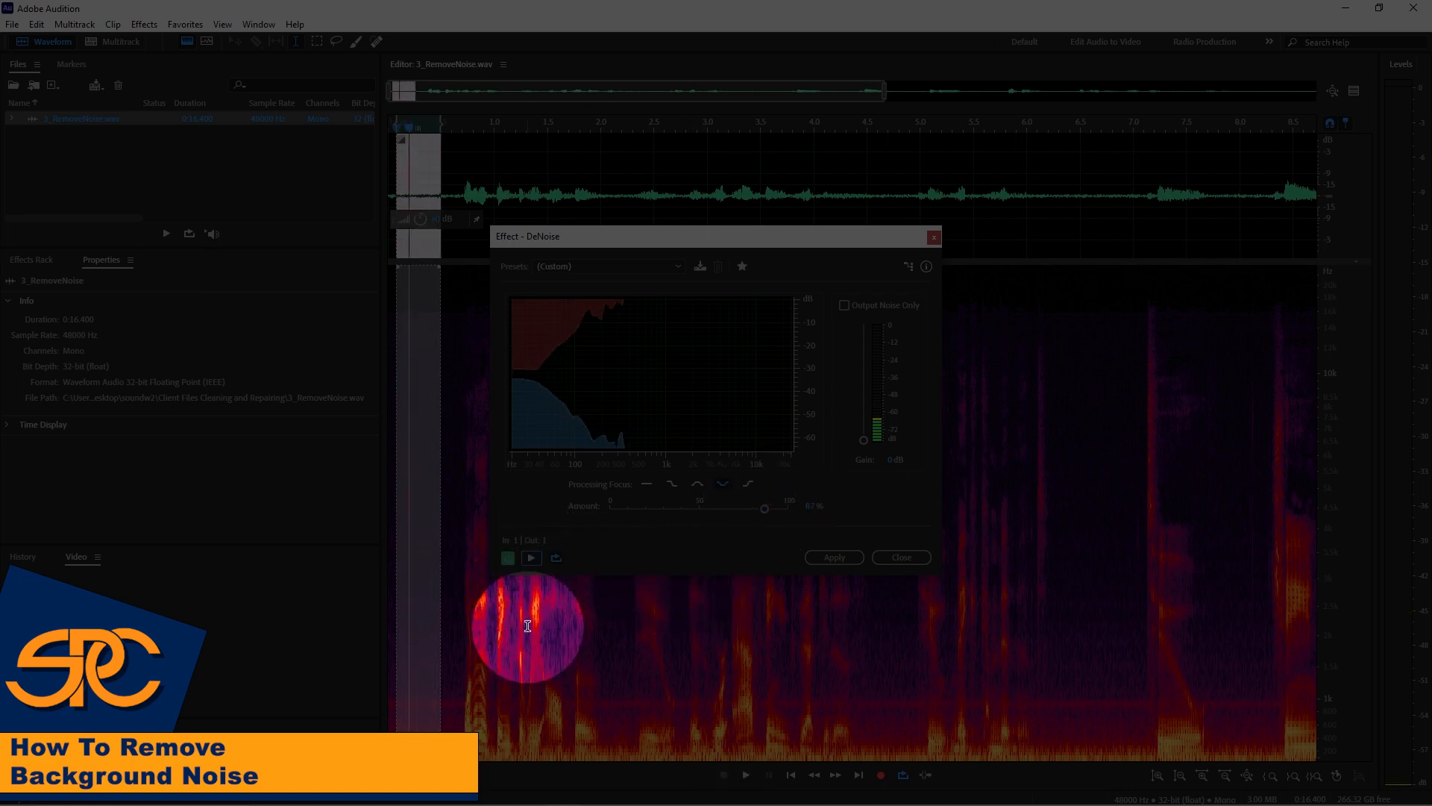
Clear the noise selection and apply DeNoise to the entire file
{"action": "left_click", "coordinate": [526, 622]}
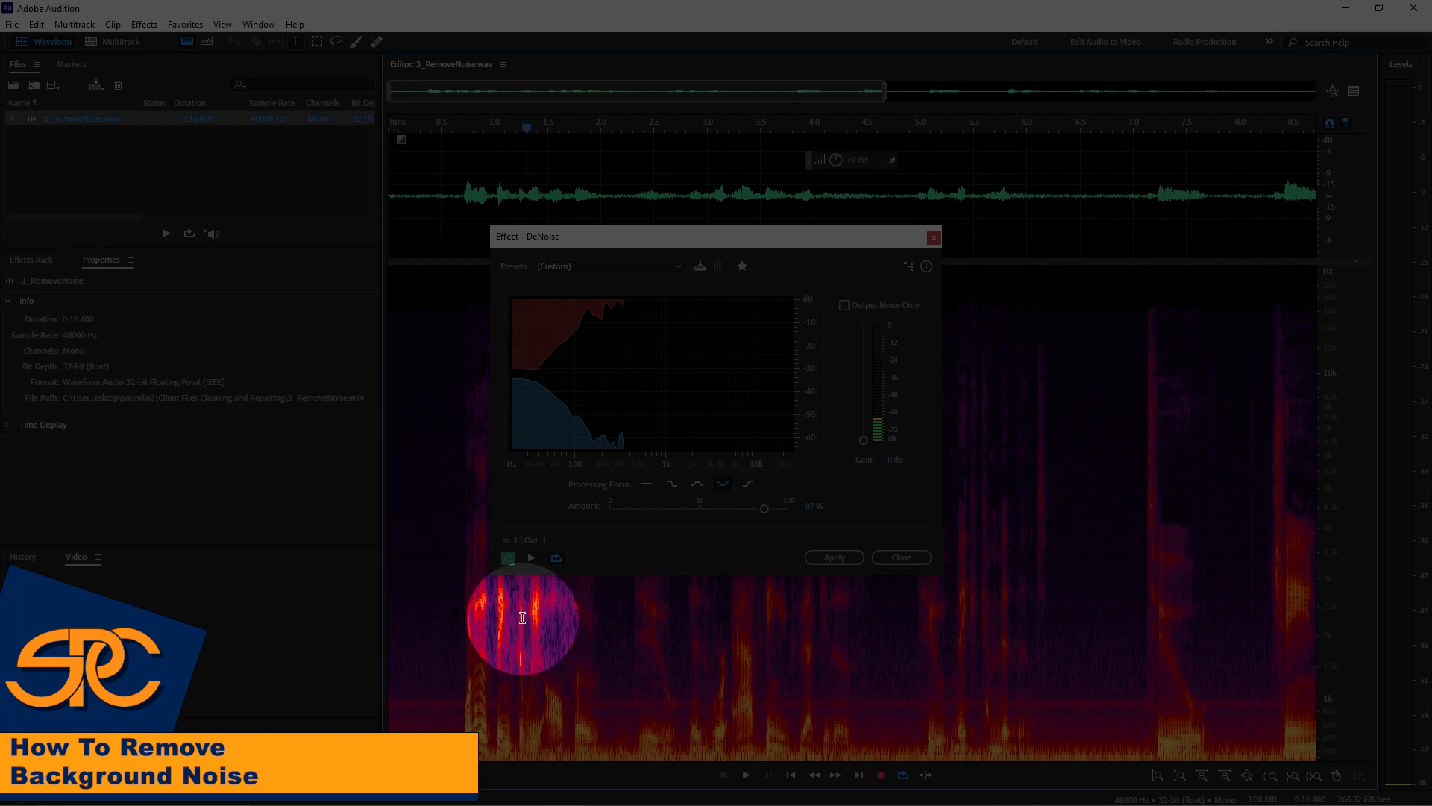
{"action": "left_click", "coordinate": [825, 555]}
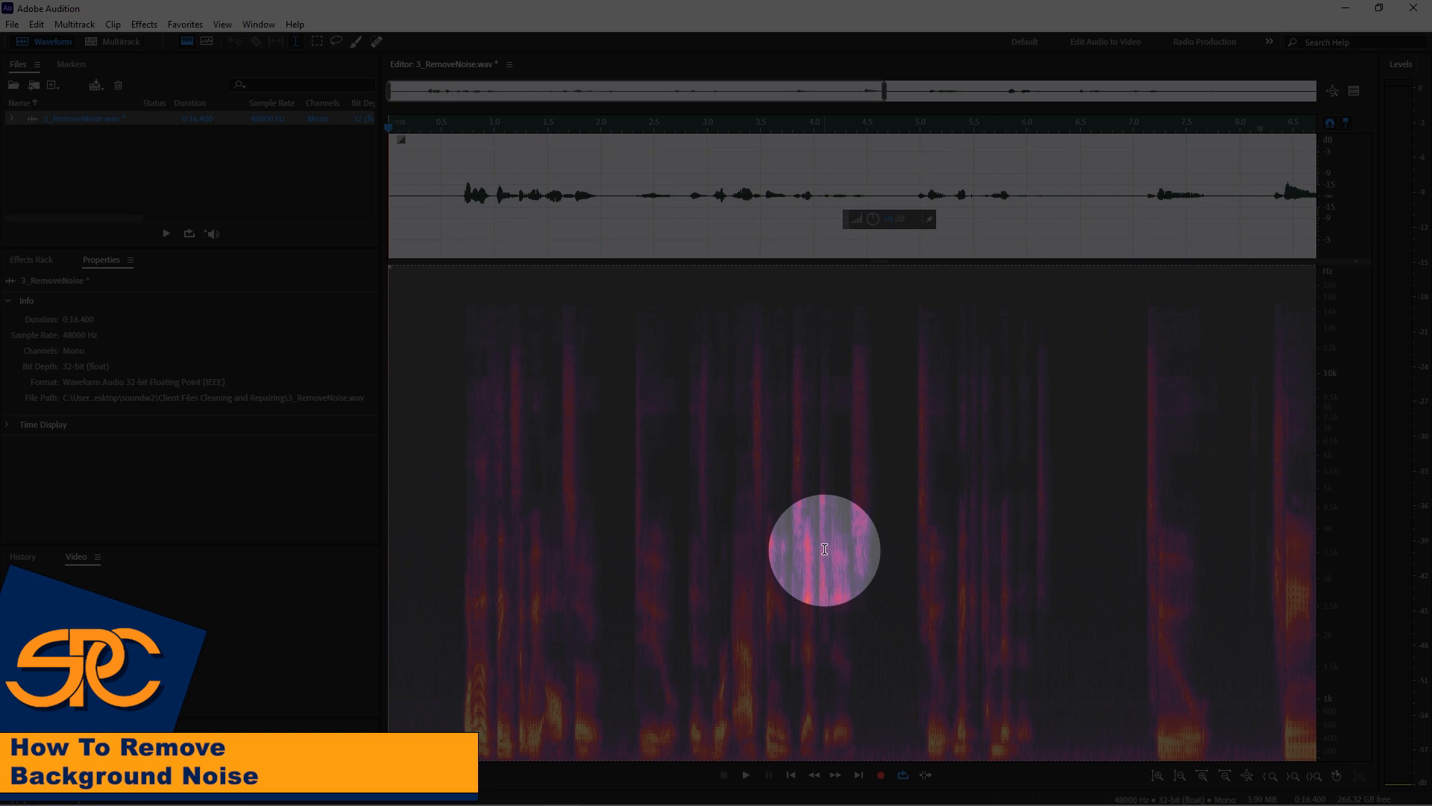
{"action": "left_click", "coordinate": [750, 552]}
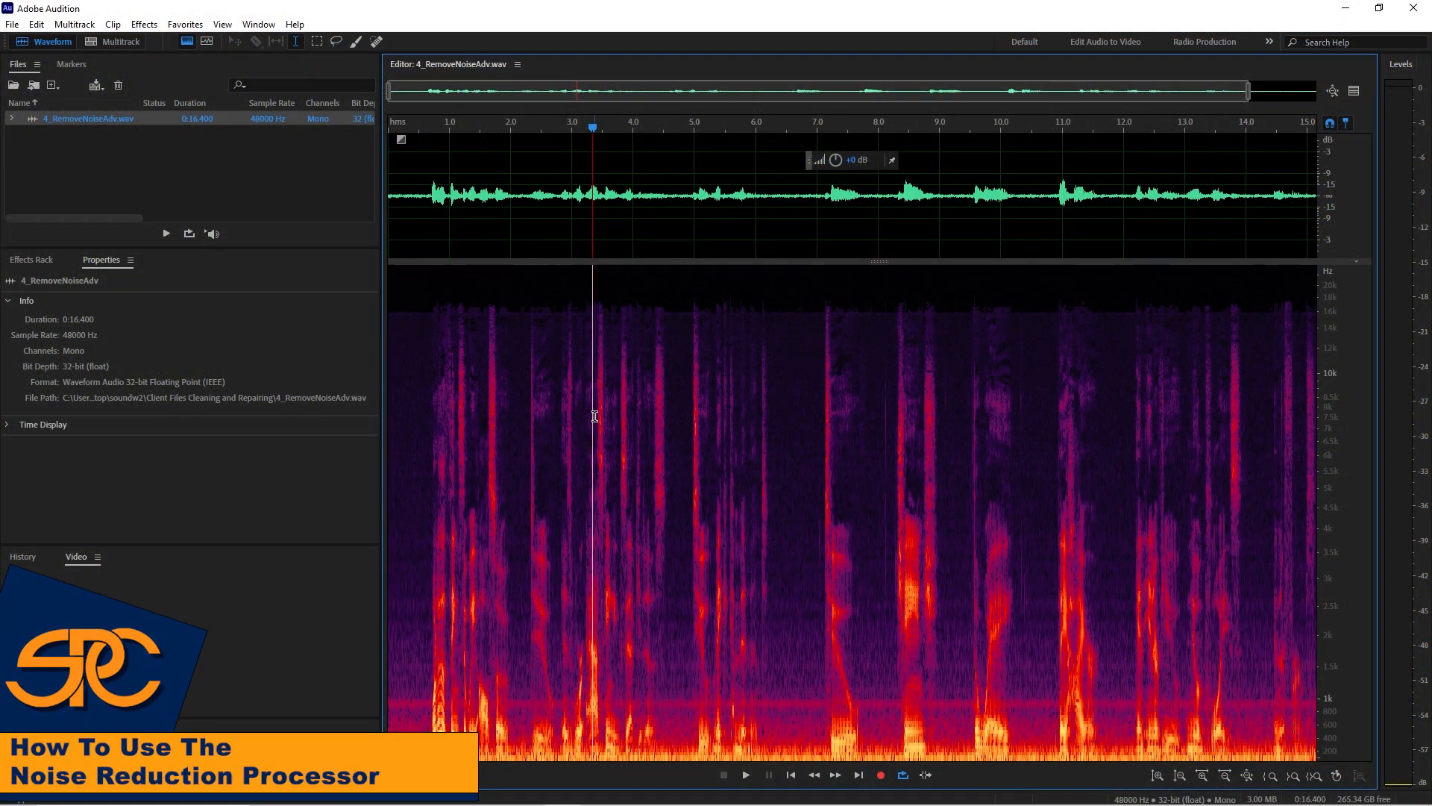
Listen to 4_RemoveNoiseAdv.wav and time-select the noise-only gap from about 6.3 to 6.9 s
{"action": "left_click", "coordinate": [780, 461]}
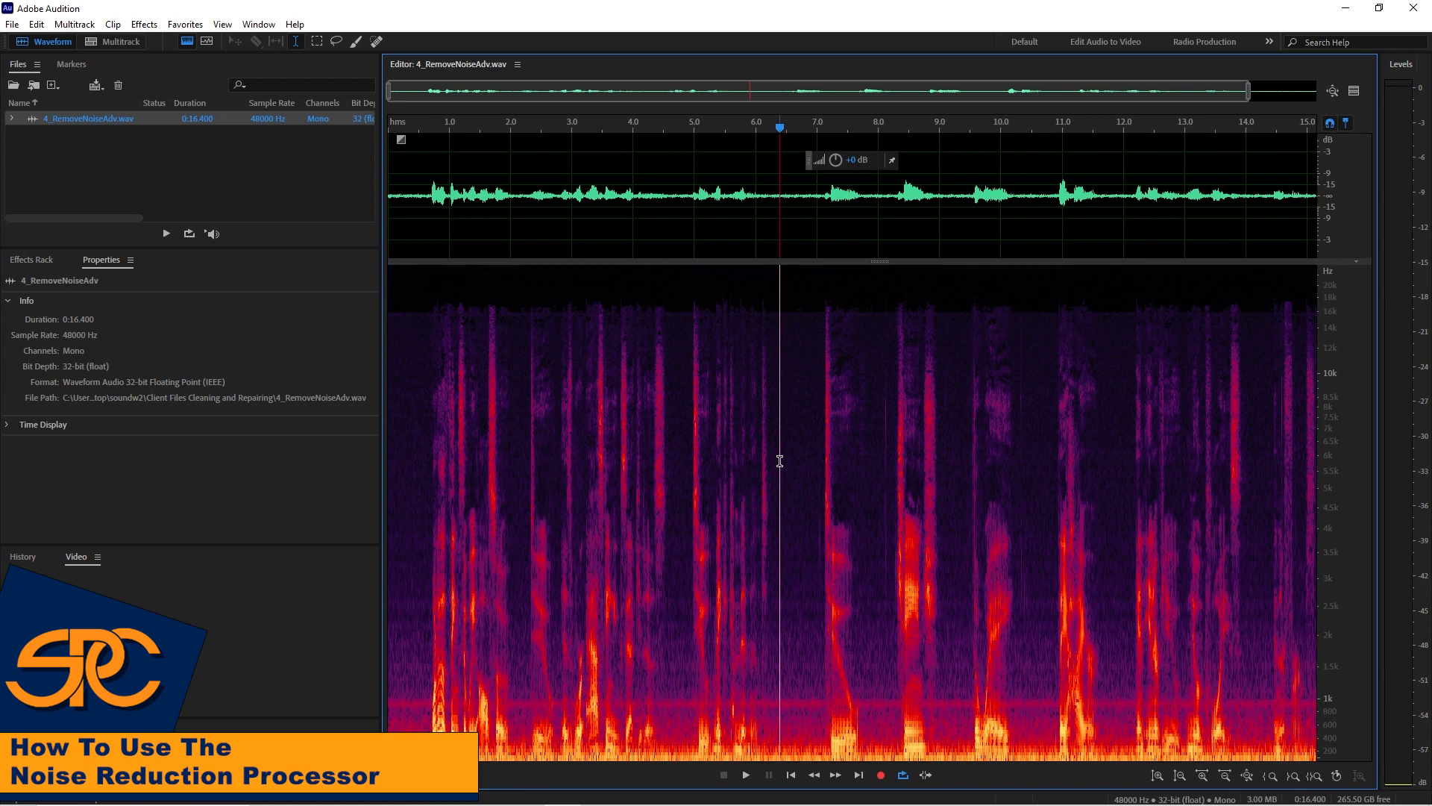
{"action": "key", "text": "space"}
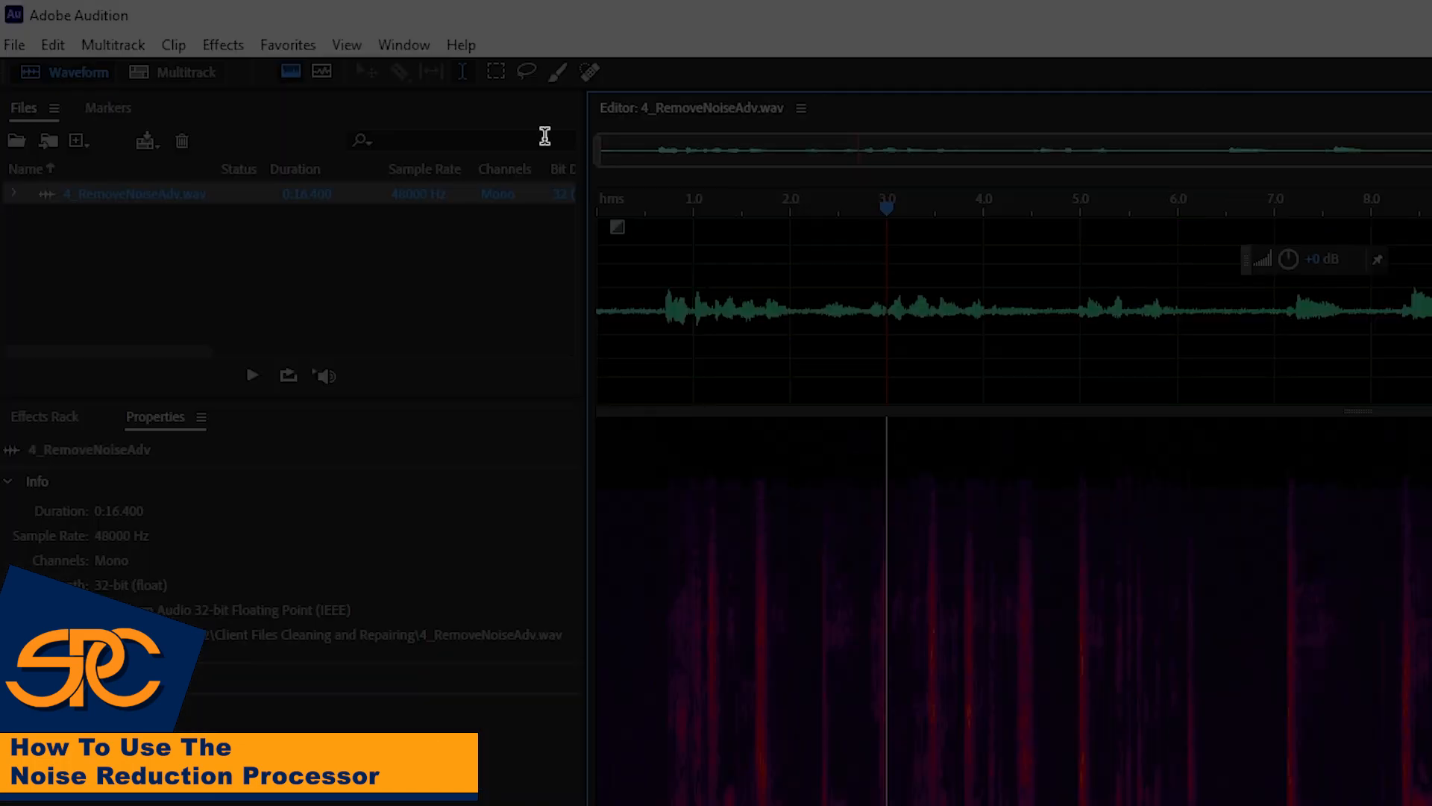
{"action": "left_click", "coordinate": [465, 75]}
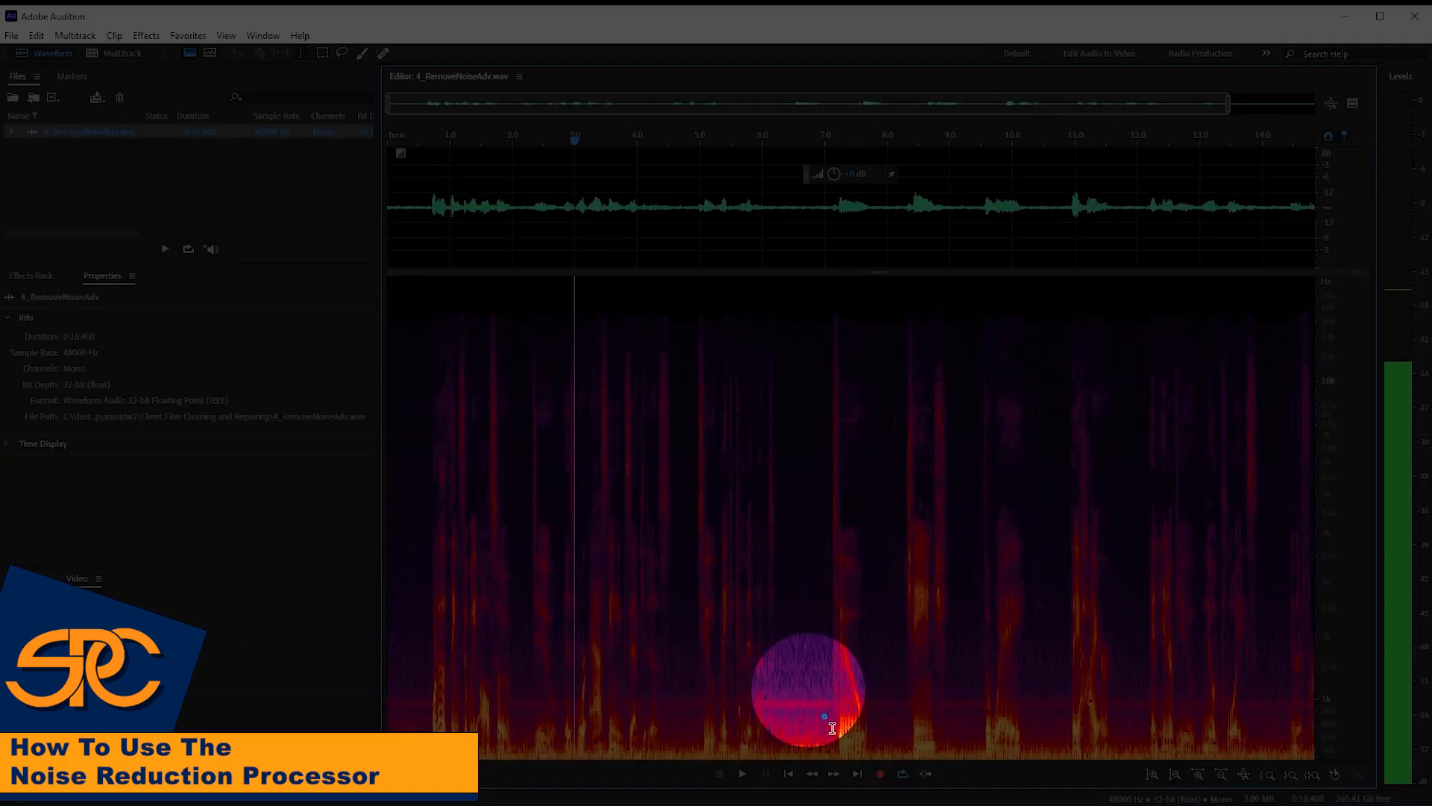
{"action": "left_click", "coordinate": [786, 679]}
{"action": "left_click_drag", "start_coordinate": [787, 679], "coordinate": [815, 678]}
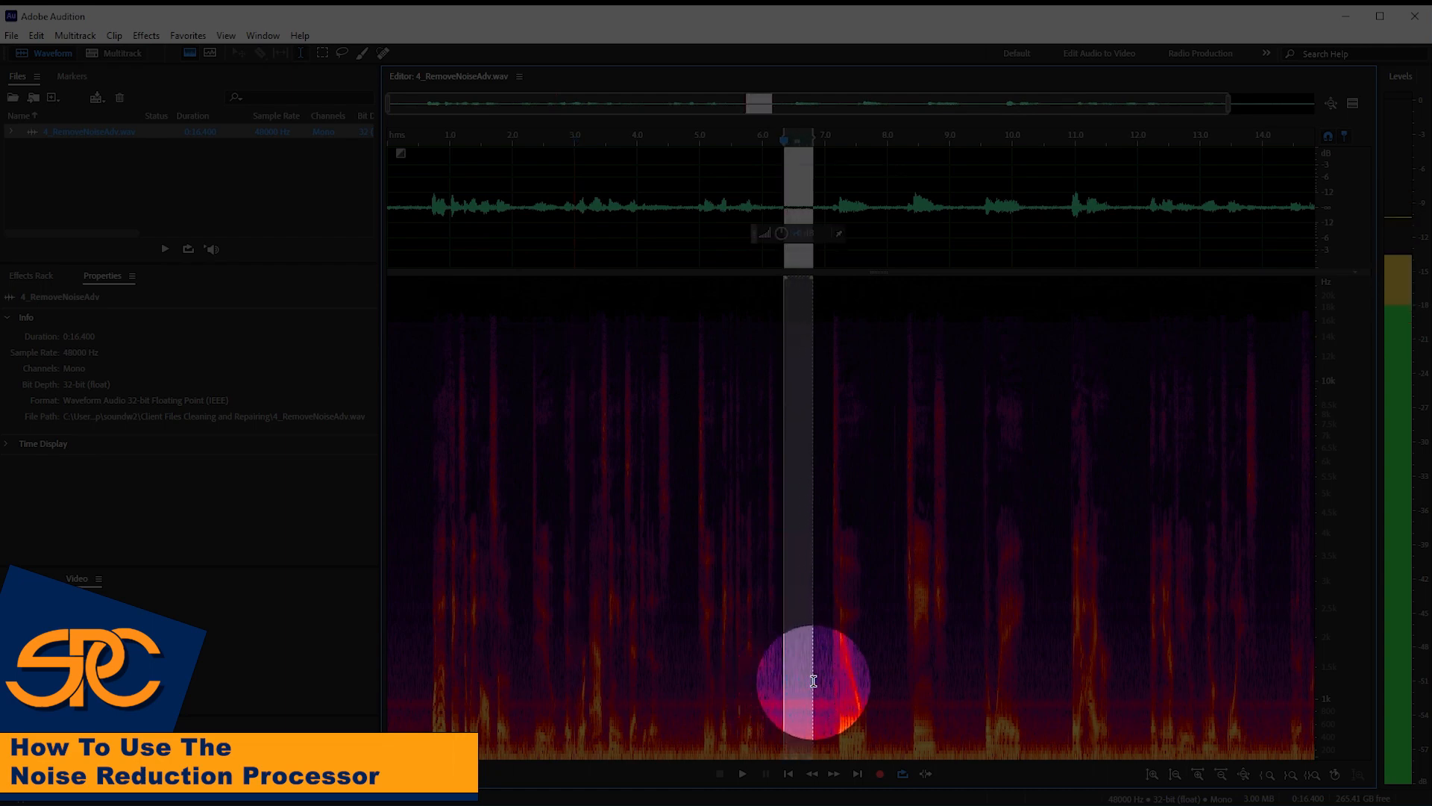
Open the Noise Reduction process for the selected noise and set the noise reduction amount to 97%
{"action": "left_click", "coordinate": [146, 35]}
{"action": "mouse_move", "coordinate": [224, 304]}
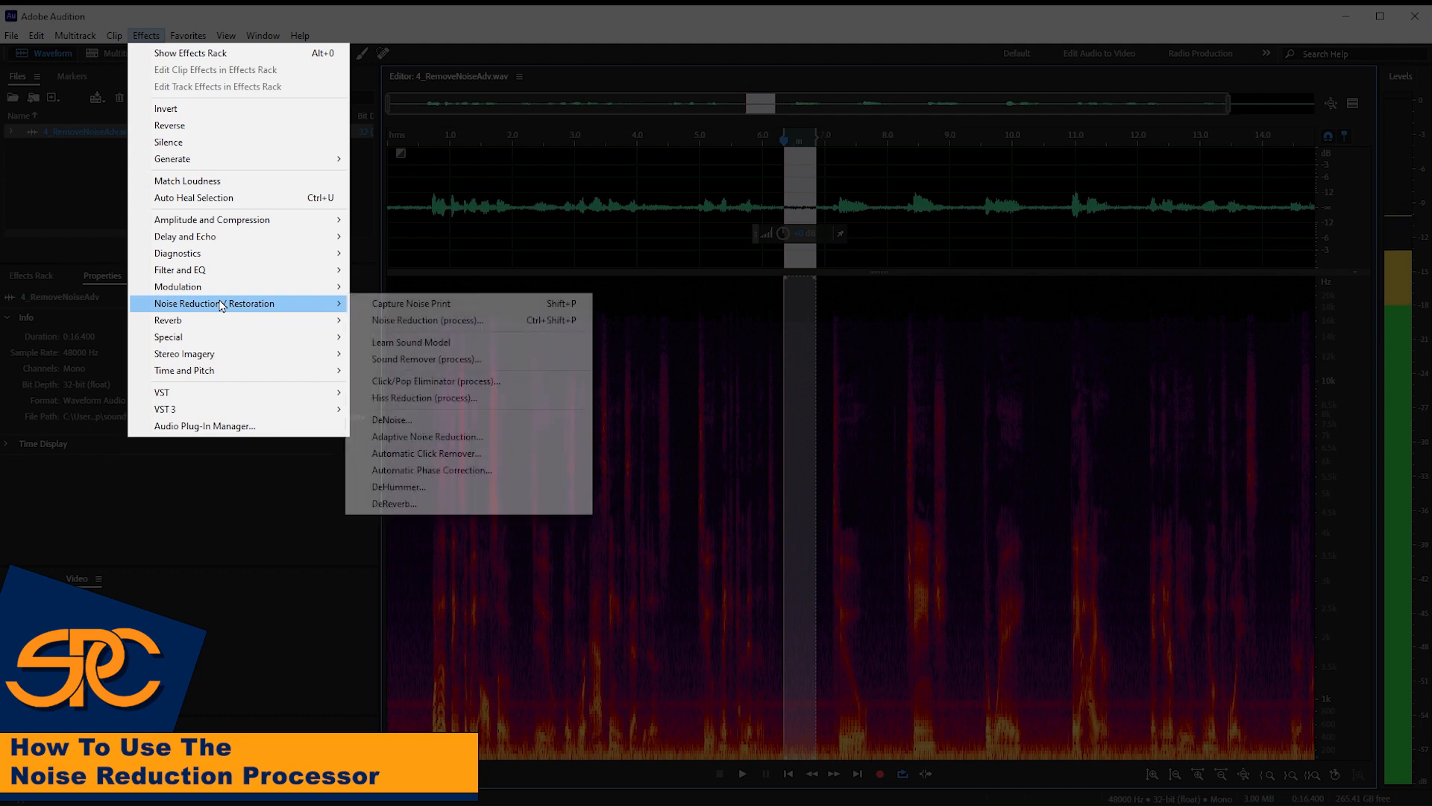
{"action": "left_click", "coordinate": [415, 322]}
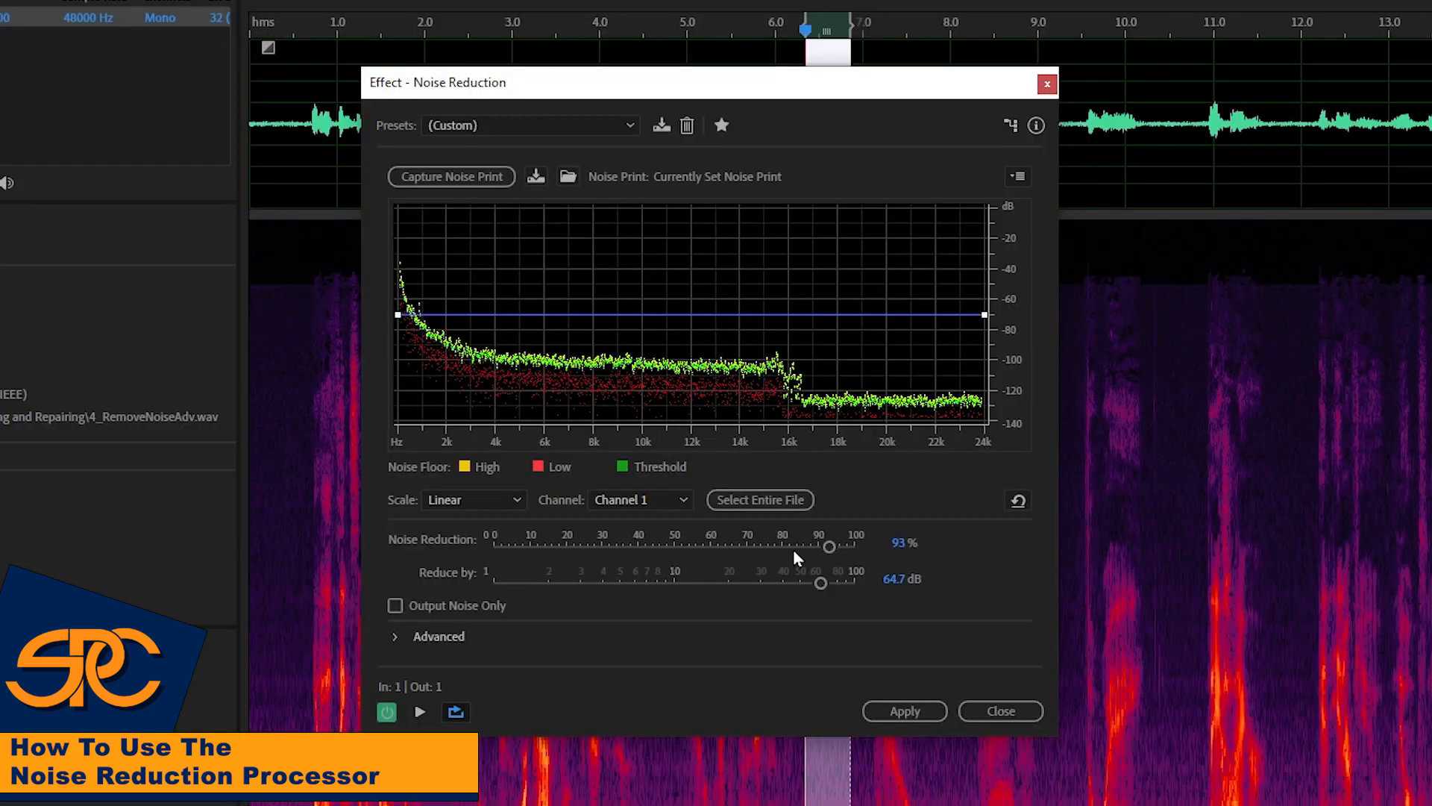
{"action": "left_click_drag", "start_coordinate": [829, 547], "coordinate": [846, 547]}
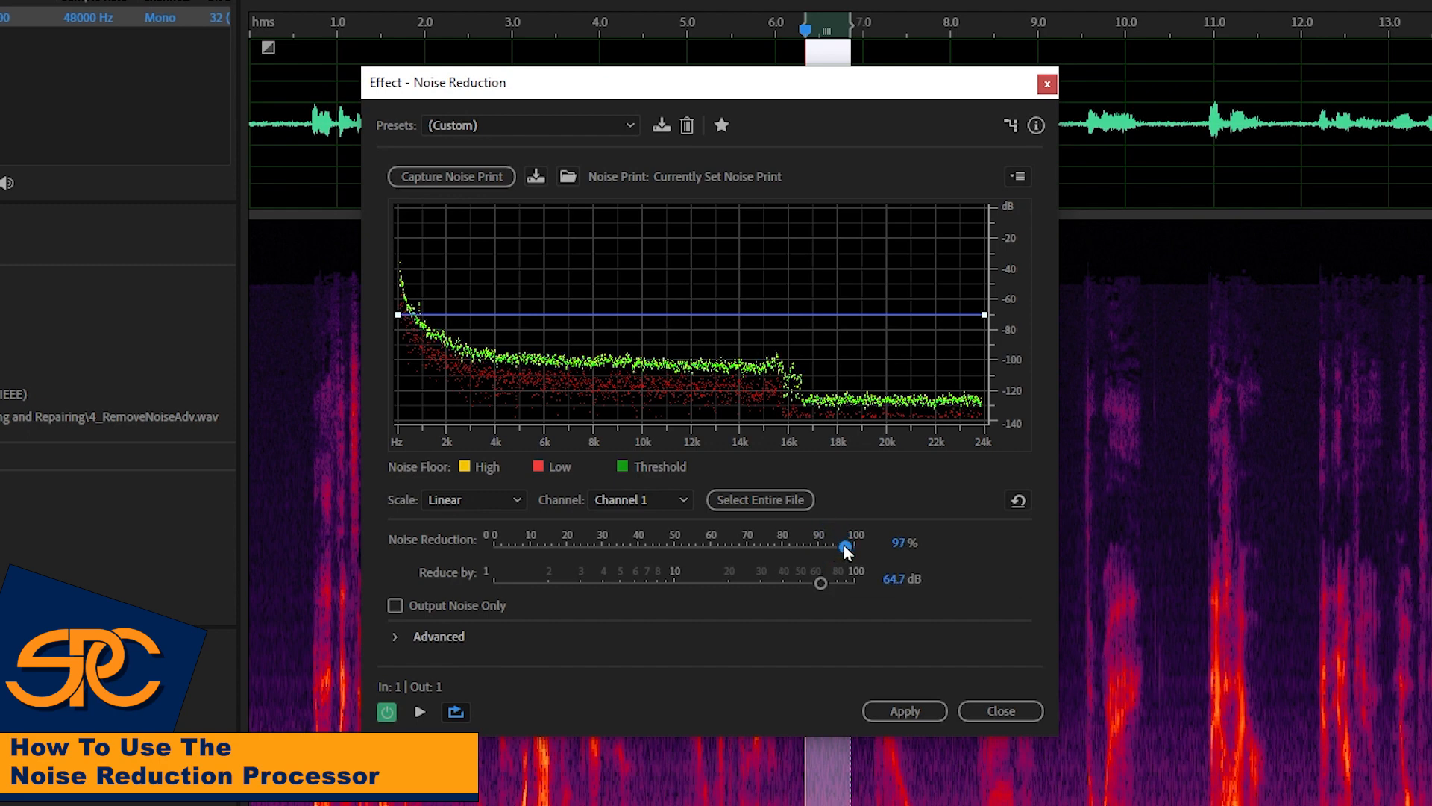
Preview Noise Reduction on the selected noise while raising Reduce by from 1 dB to 73.2 dB
{"action": "left_click_drag", "start_coordinate": [817, 580], "coordinate": [540, 587]}
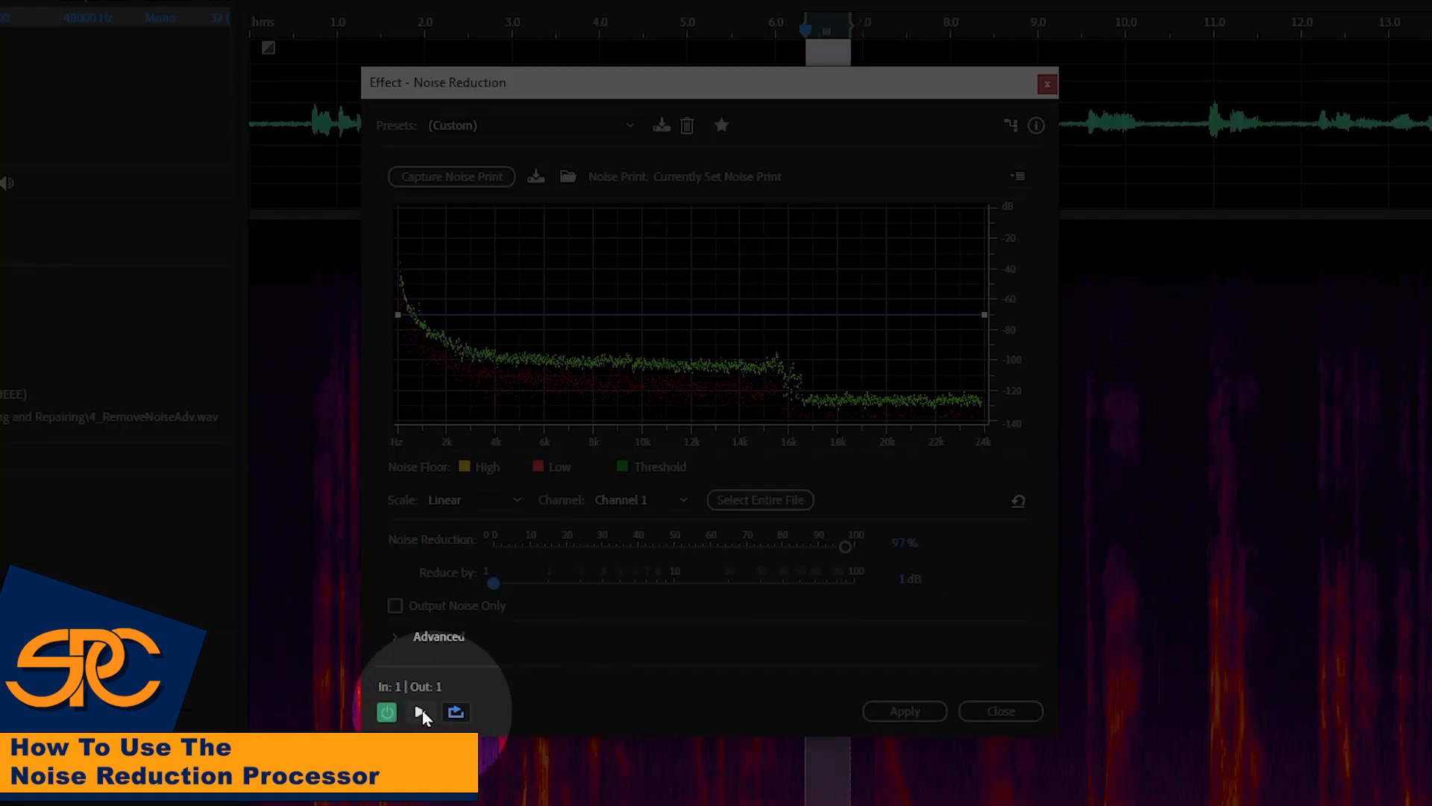
{"action": "left_click", "coordinate": [513, 622]}
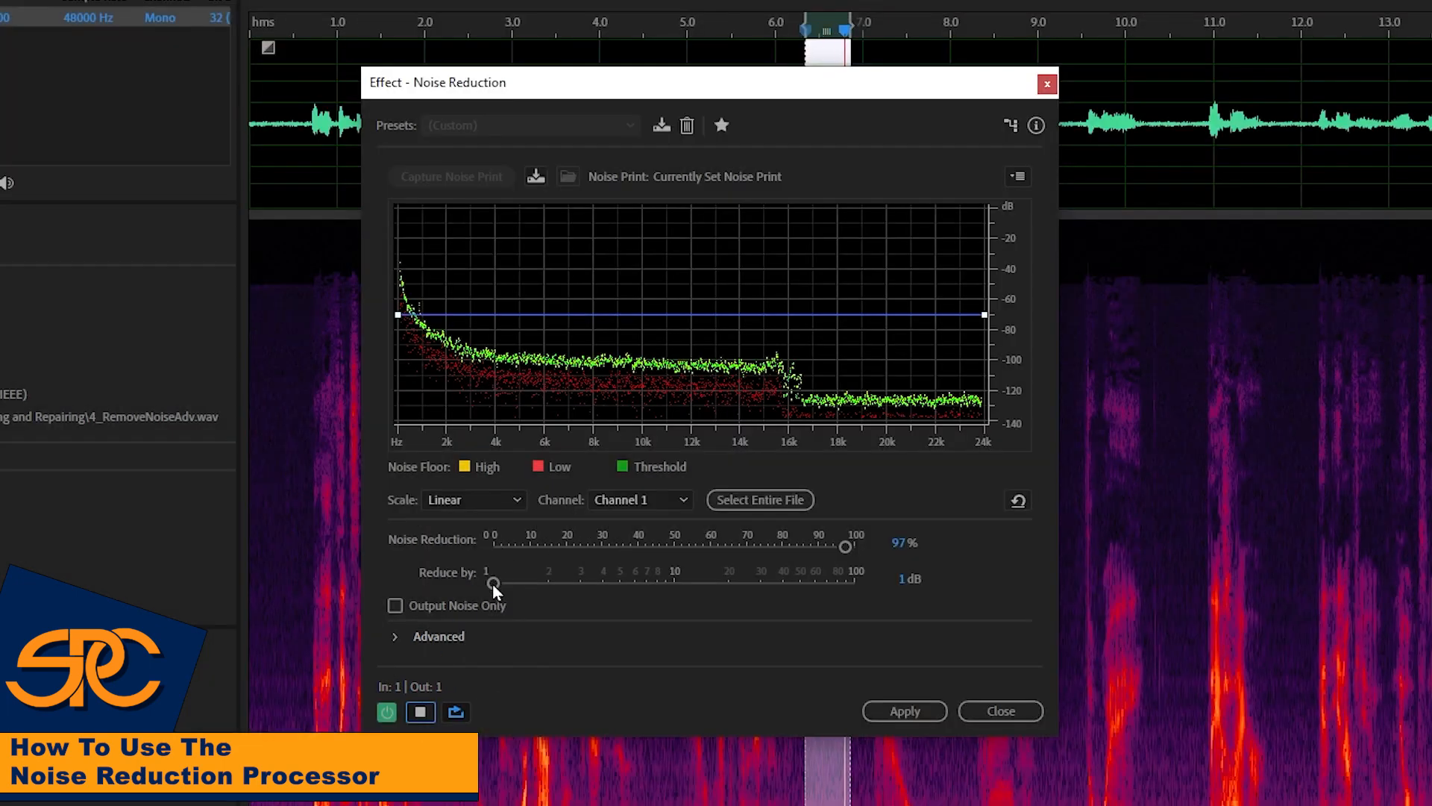
{"action": "left_click", "coordinate": [493, 585]}
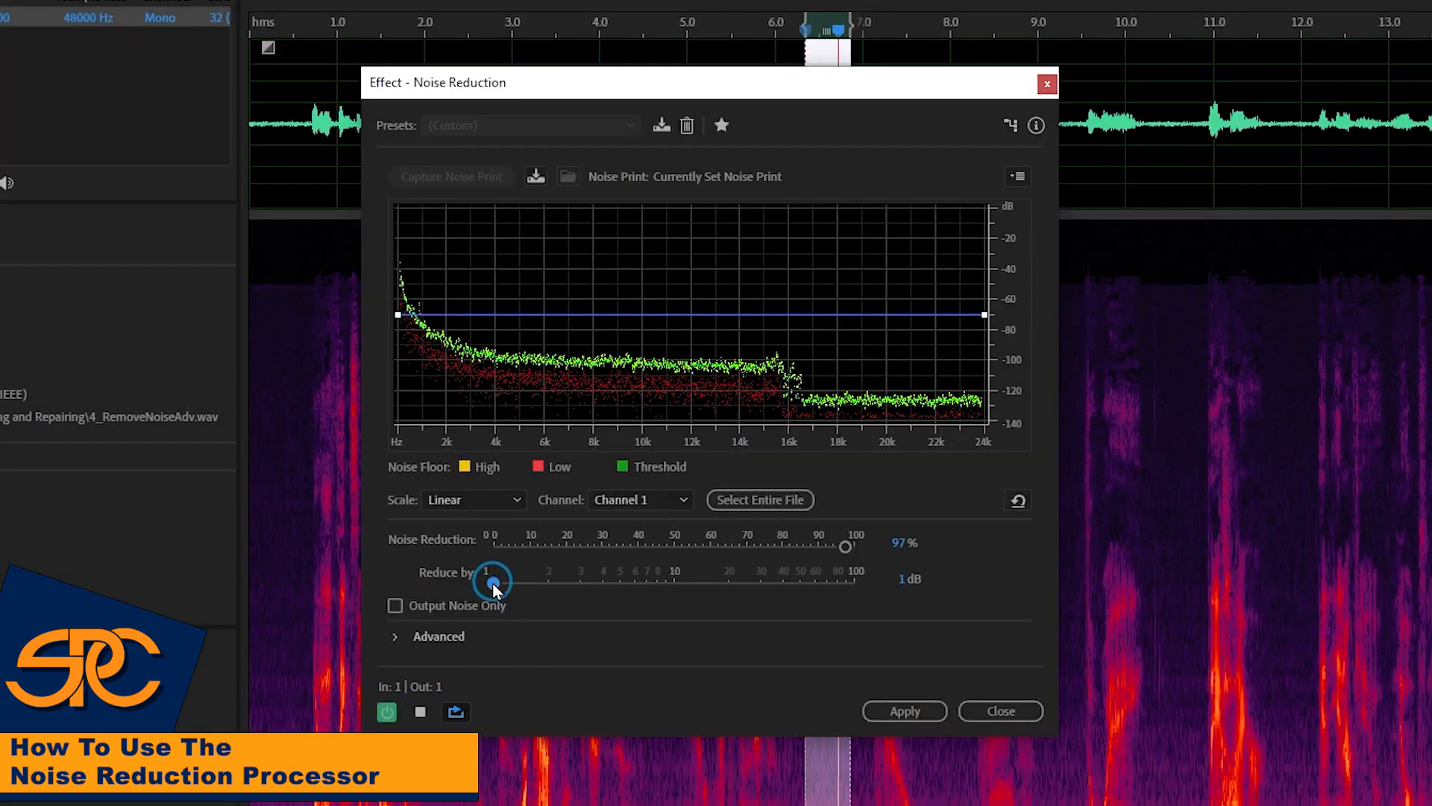
{"action": "left_click_drag", "start_coordinate": [691, 593], "coordinate": [831, 583]}
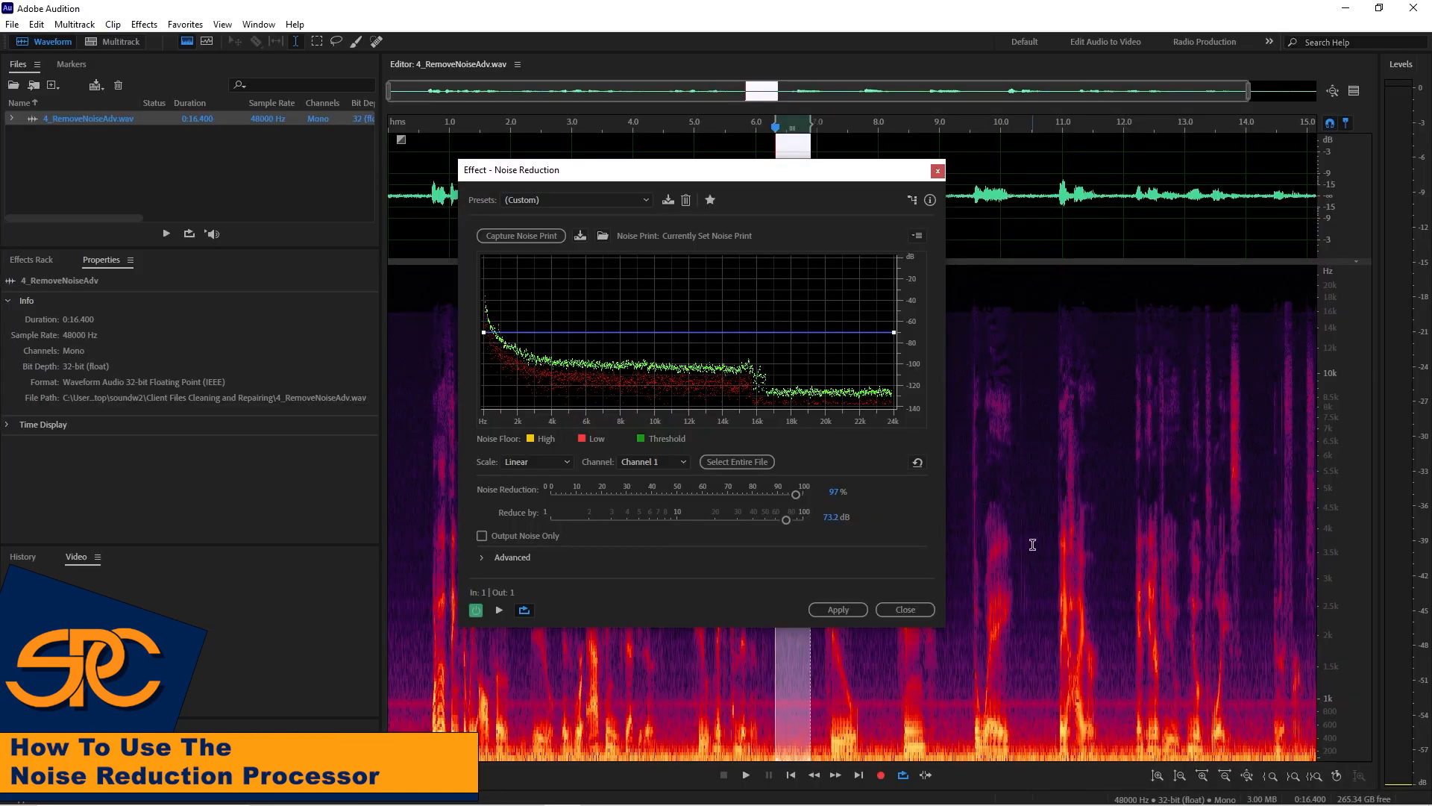
Clear the noise selection, apply Noise Reduction to the entire file and listen from about 1.3 s
{"action": "left_click", "coordinate": [1032, 544]}
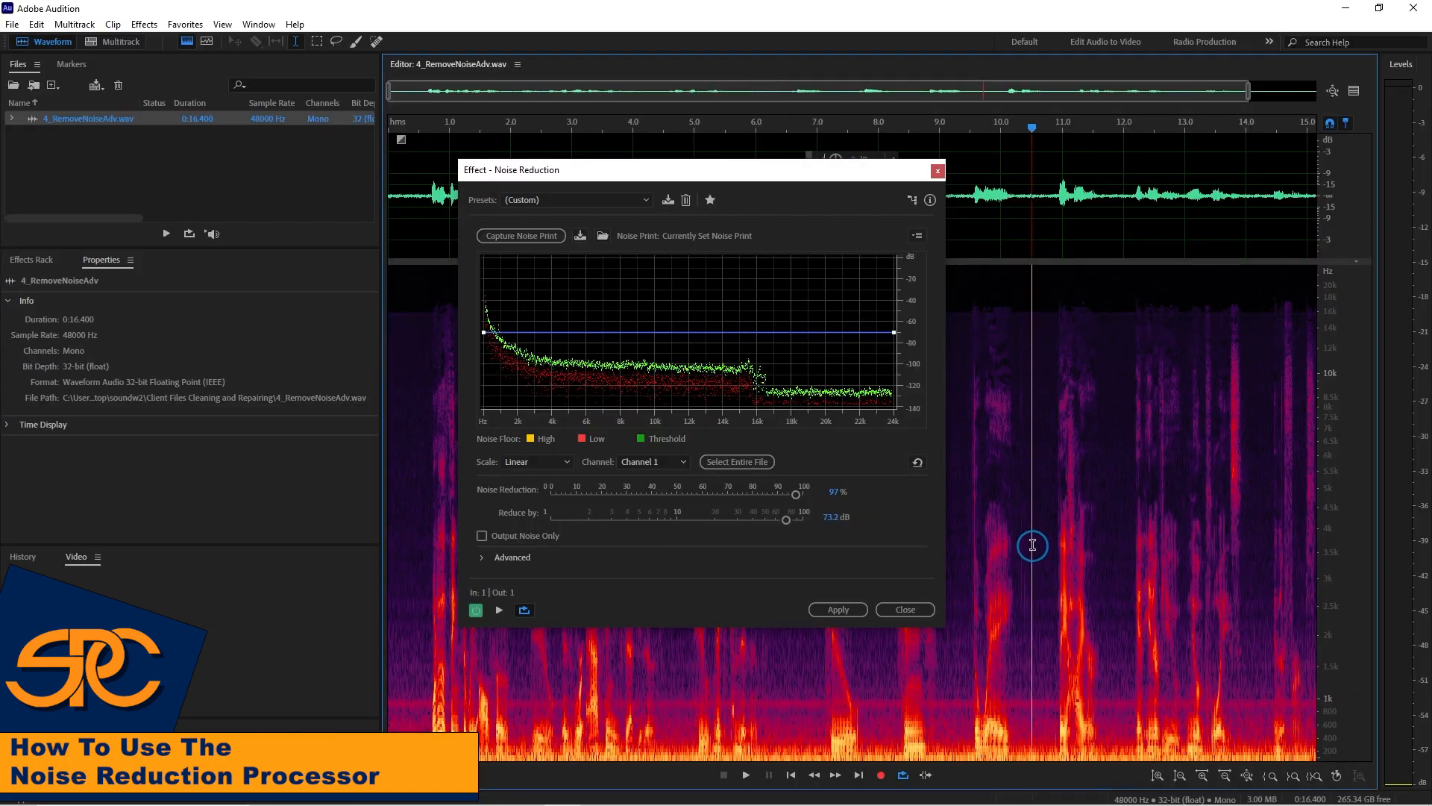
{"action": "left_click", "coordinate": [837, 610]}
{"action": "left_click", "coordinate": [465, 178]}
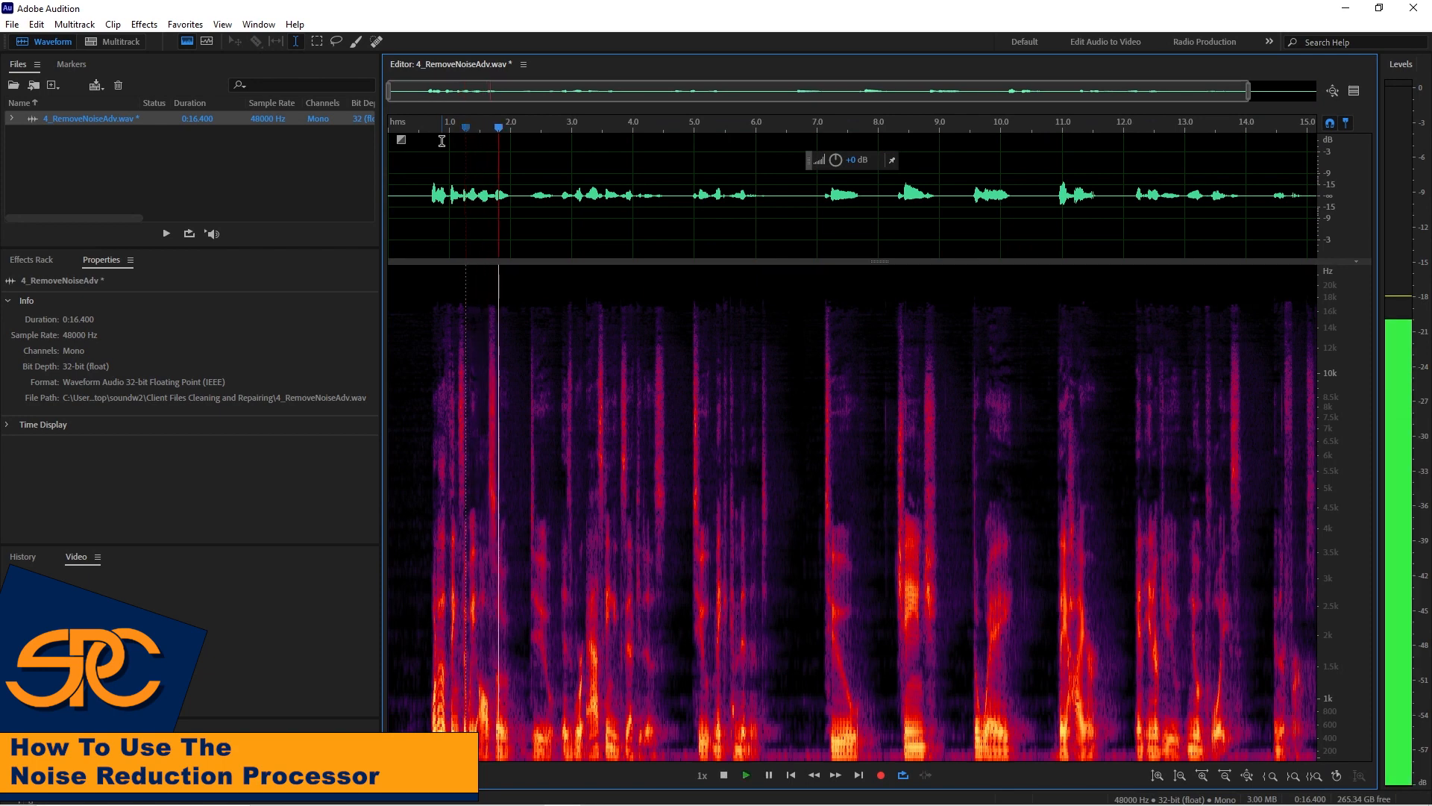
{"action": "key", "text": "space"}
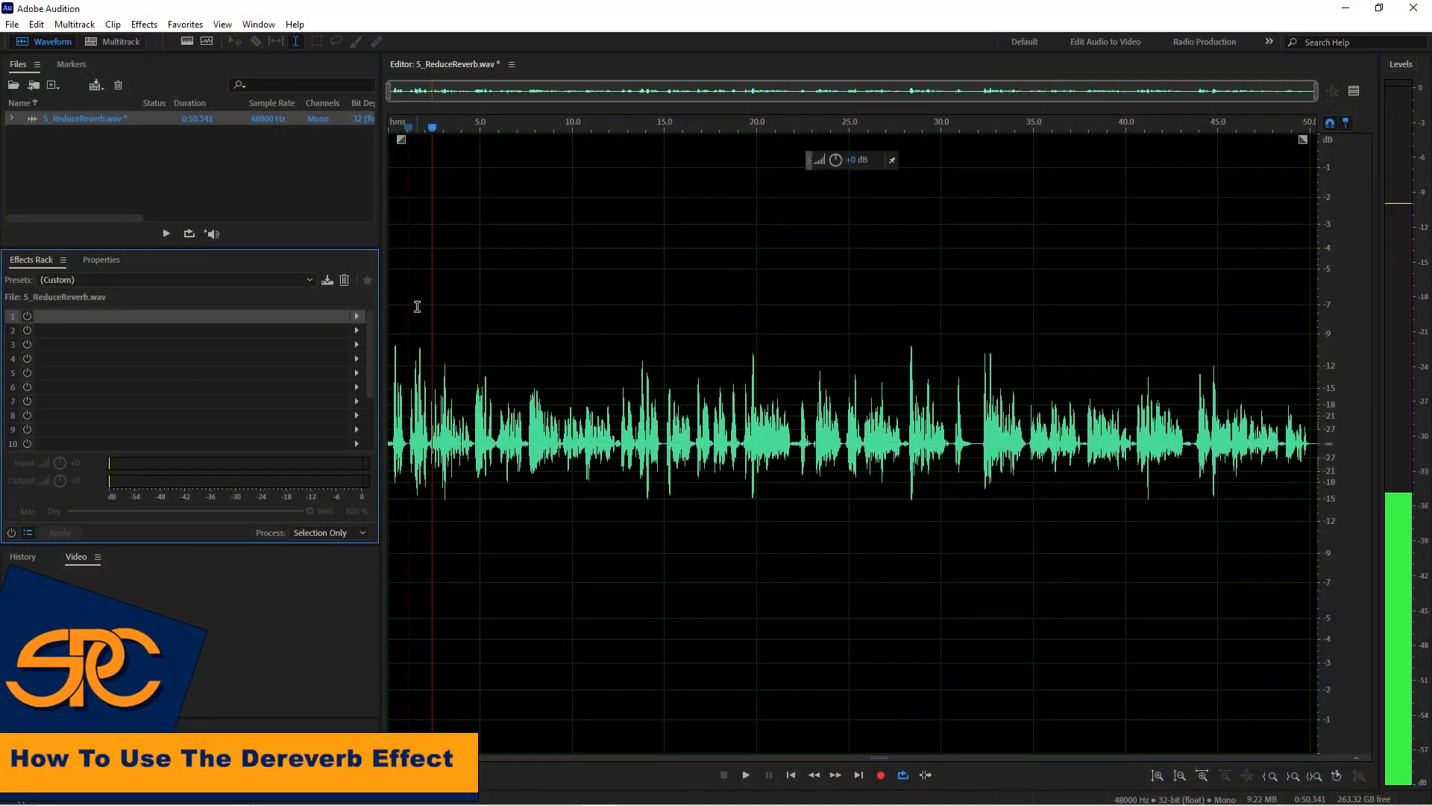
Listen to 5_ReduceReverb.wav and add DeReverb with the (Default) preset to the first effects rack slot
{"action": "key", "text": "space"}
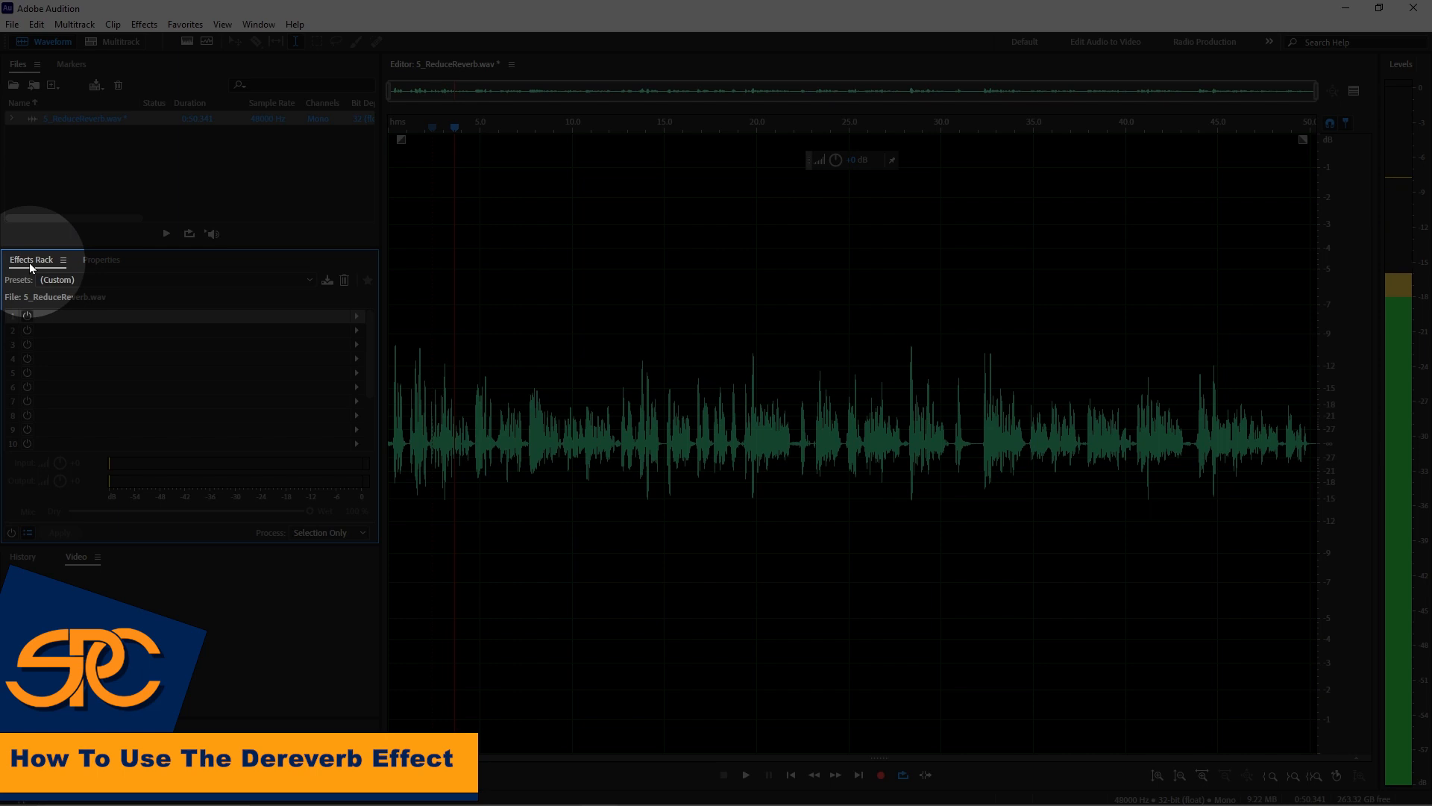
{"action": "left_click", "coordinate": [357, 316]}
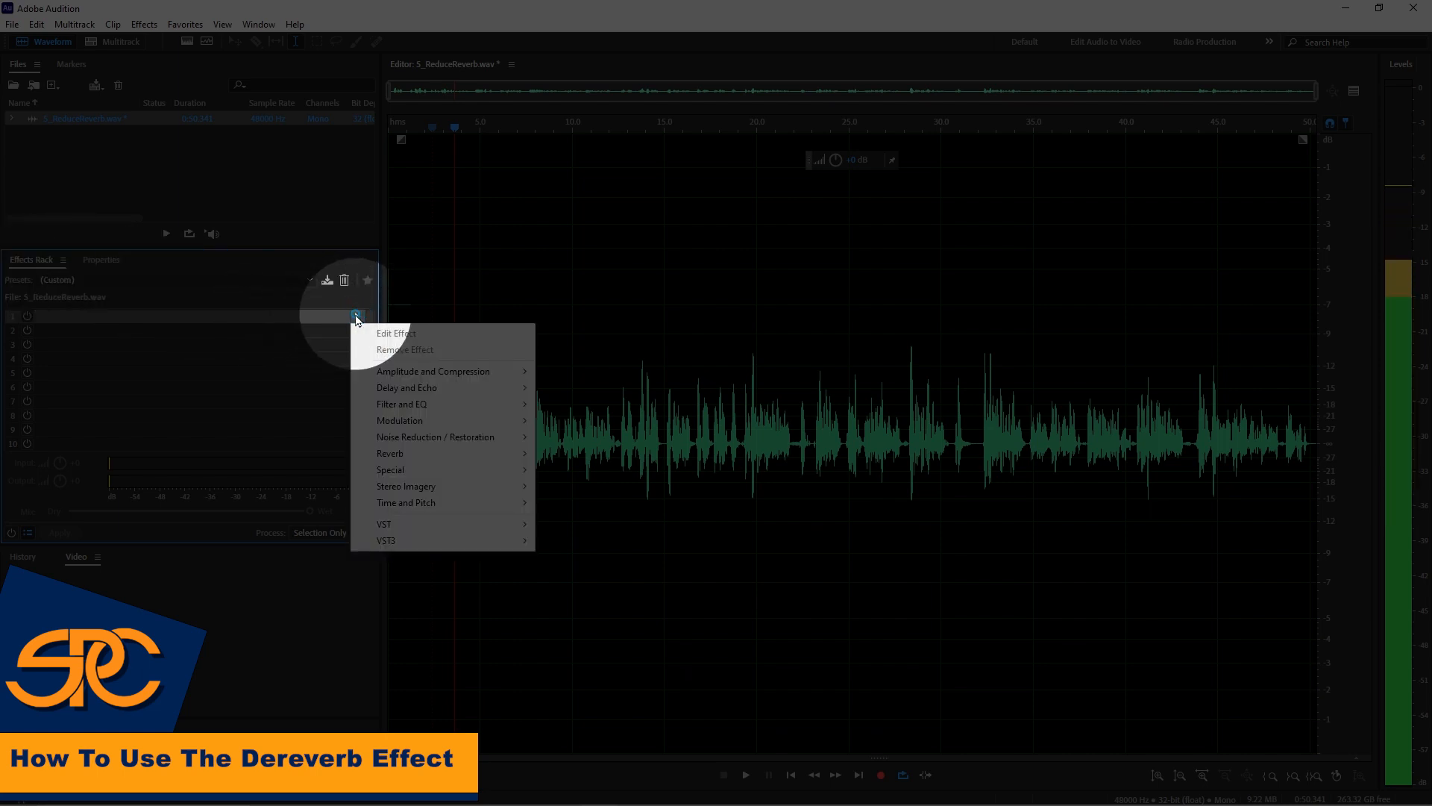
{"action": "mouse_move", "coordinate": [428, 440]}
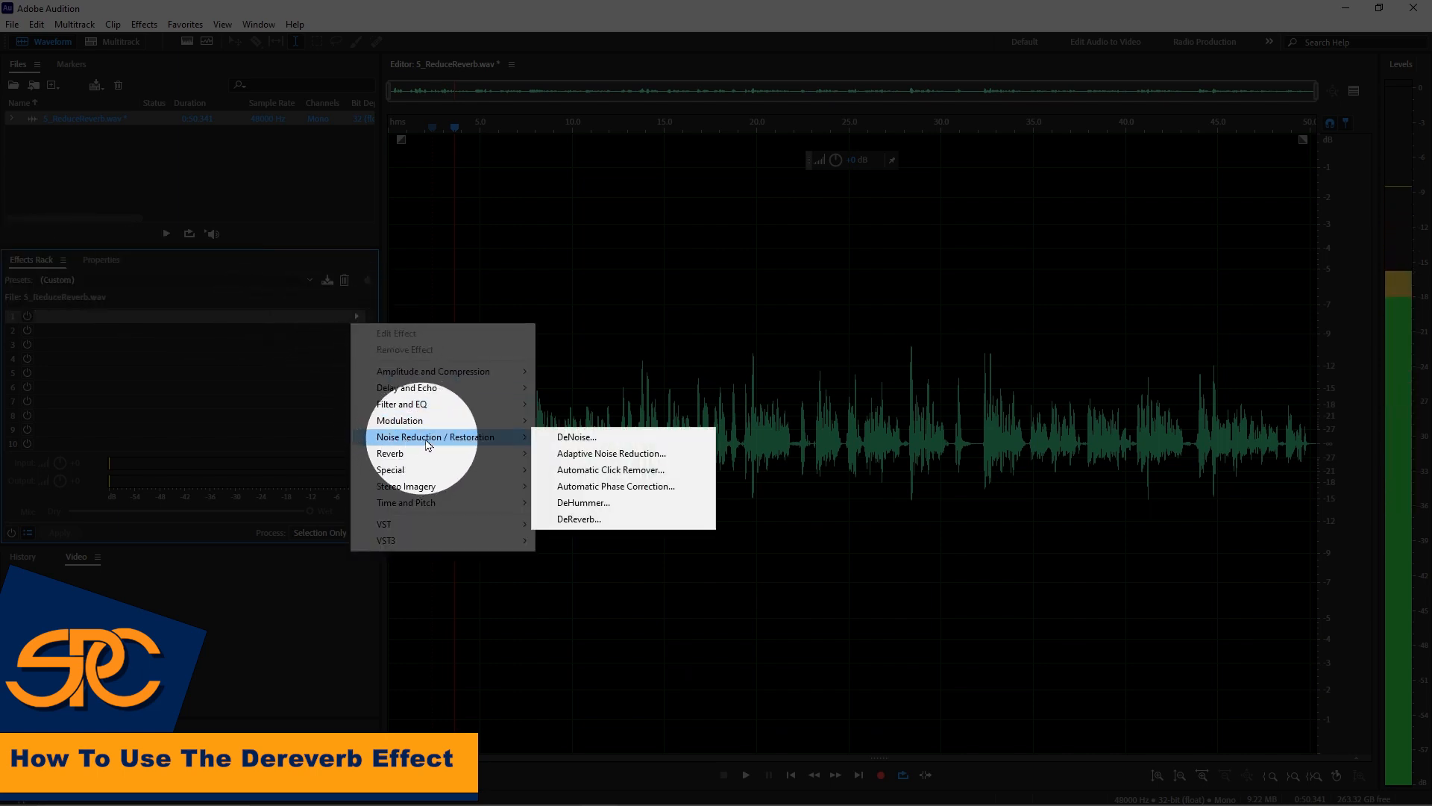
{"action": "left_click", "coordinate": [606, 520]}
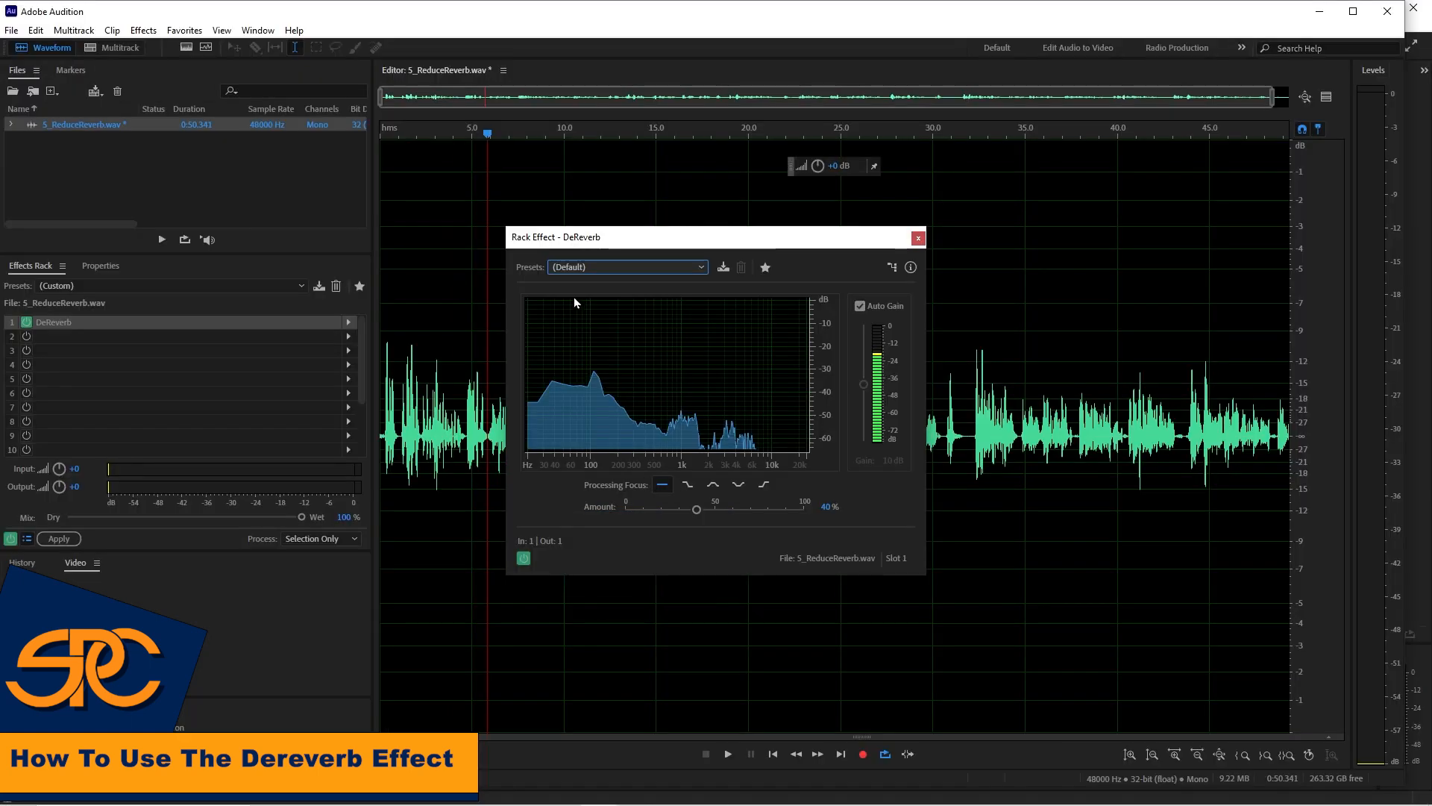
{"action": "left_click", "coordinate": [609, 268]}
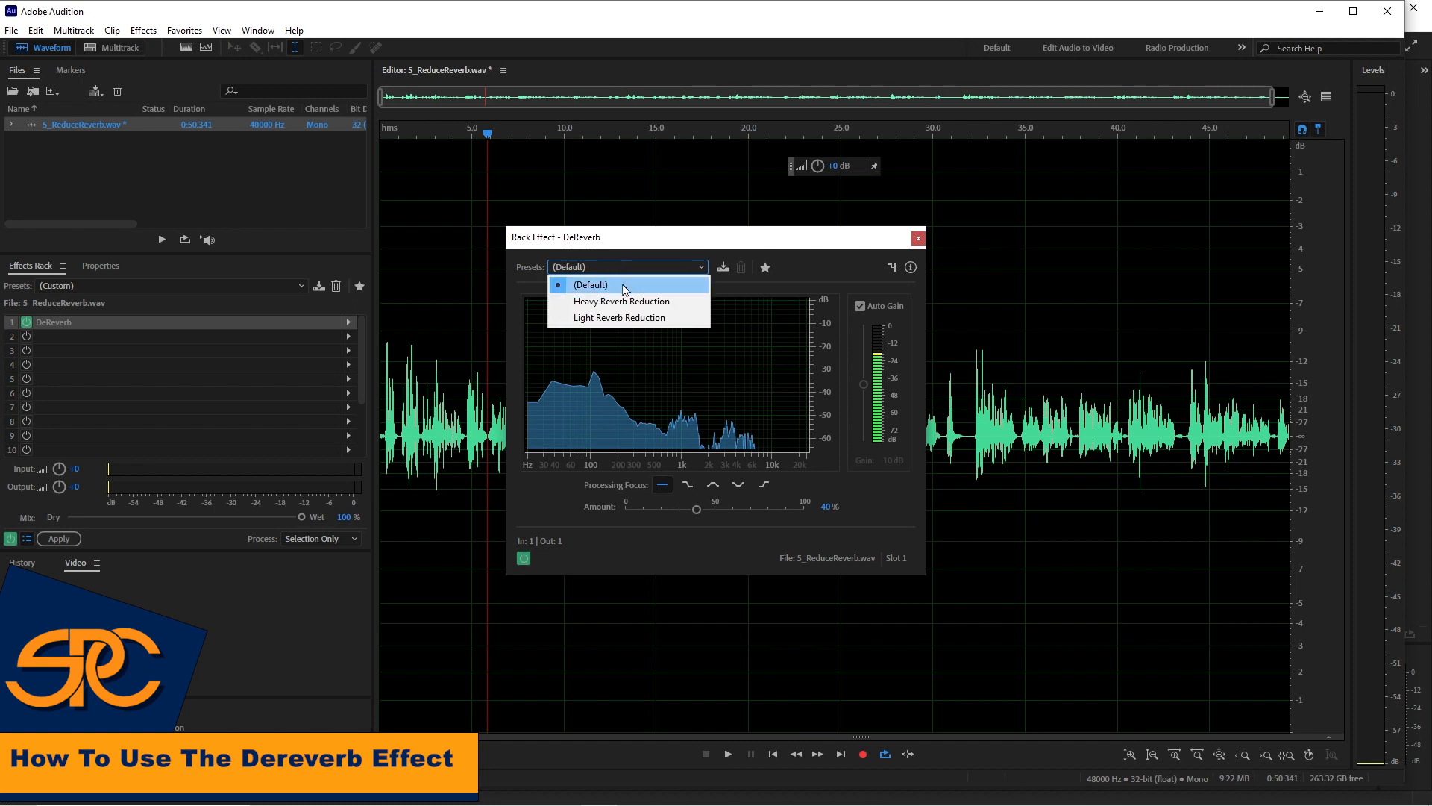
{"action": "left_click", "coordinate": [623, 287]}
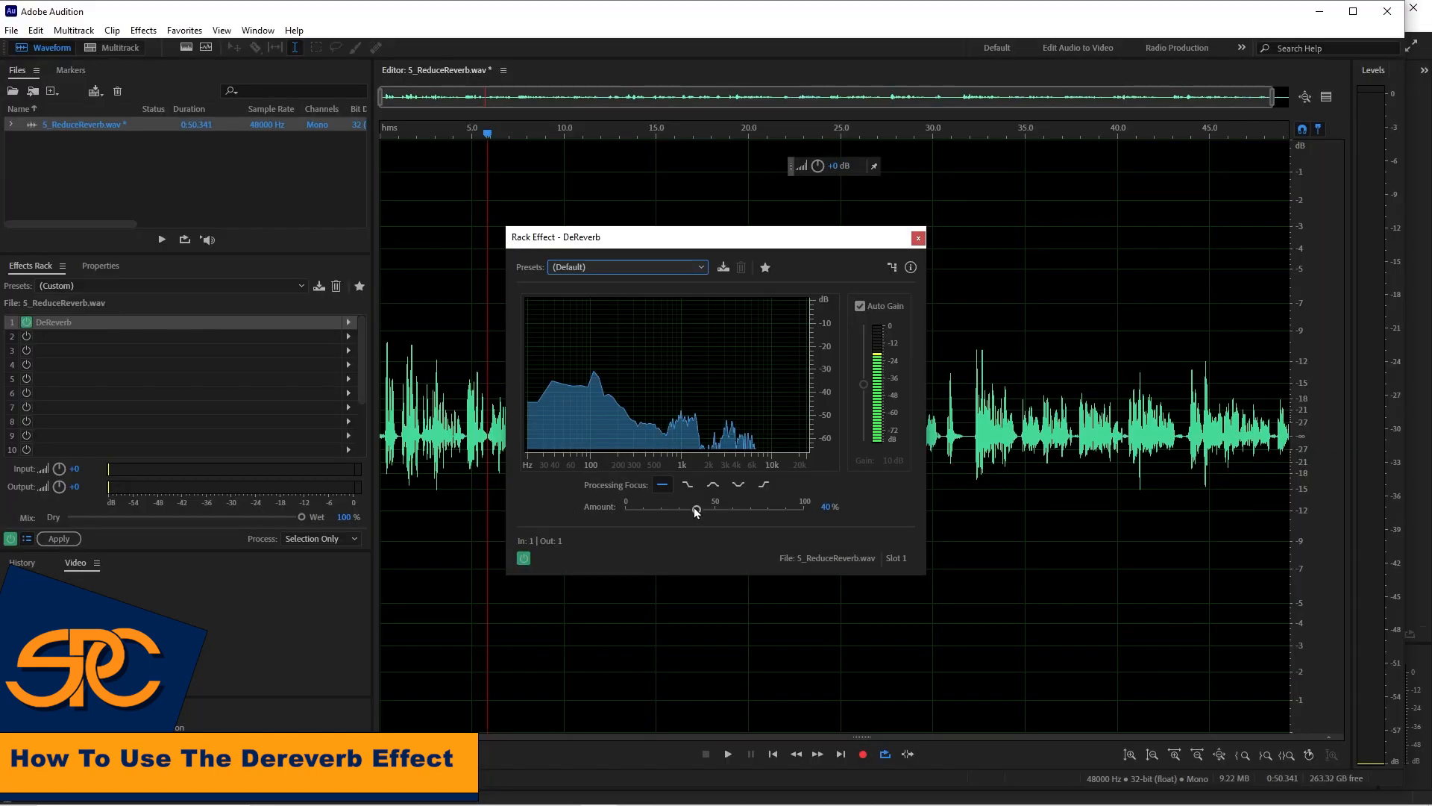
Lower the DeReverb amount to 0%, then preview the audio while raising it to 70%
{"action": "left_click_drag", "start_coordinate": [696, 510], "coordinate": [660, 508]}
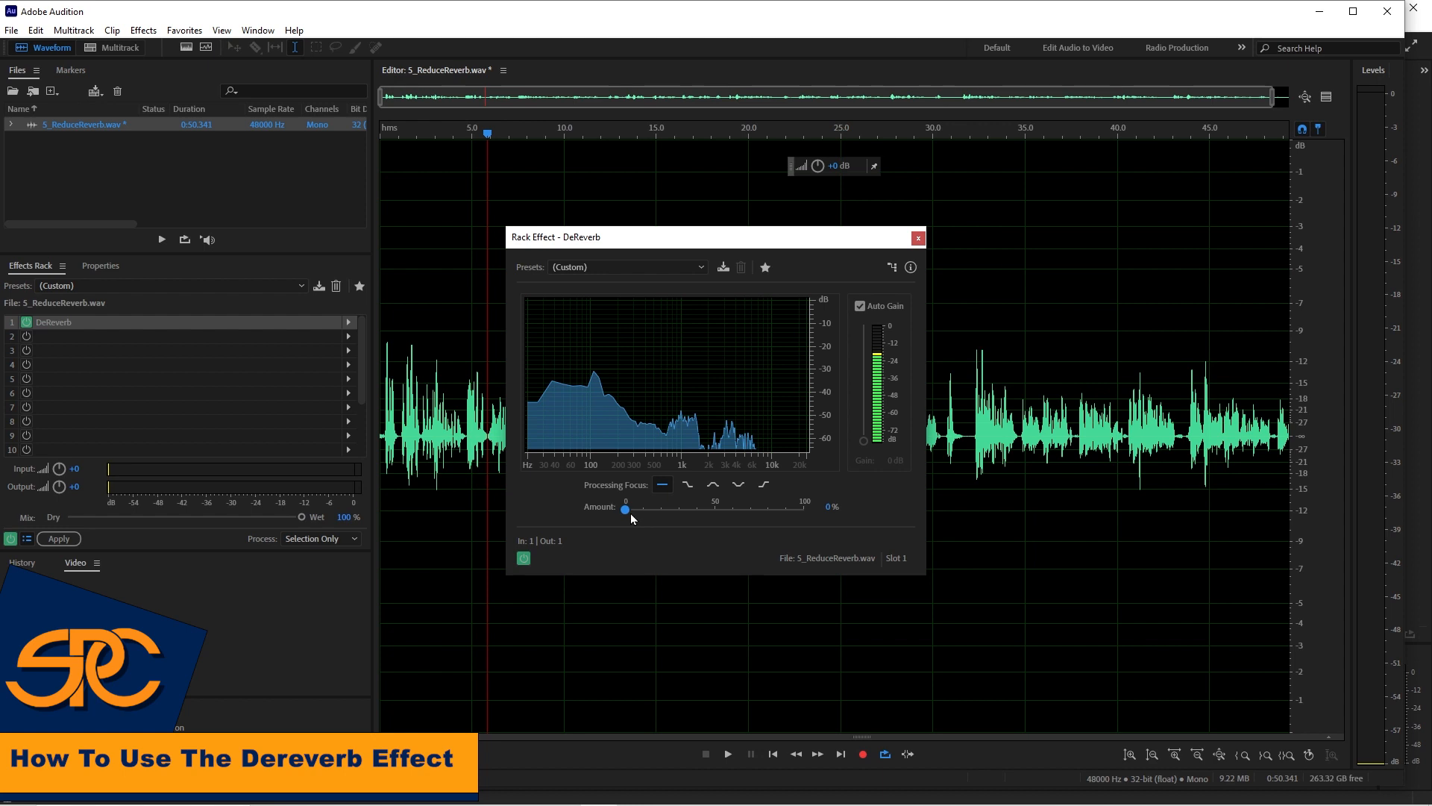
{"action": "key", "text": "space"}
{"action": "left_click_drag", "start_coordinate": [628, 509], "coordinate": [754, 514]}
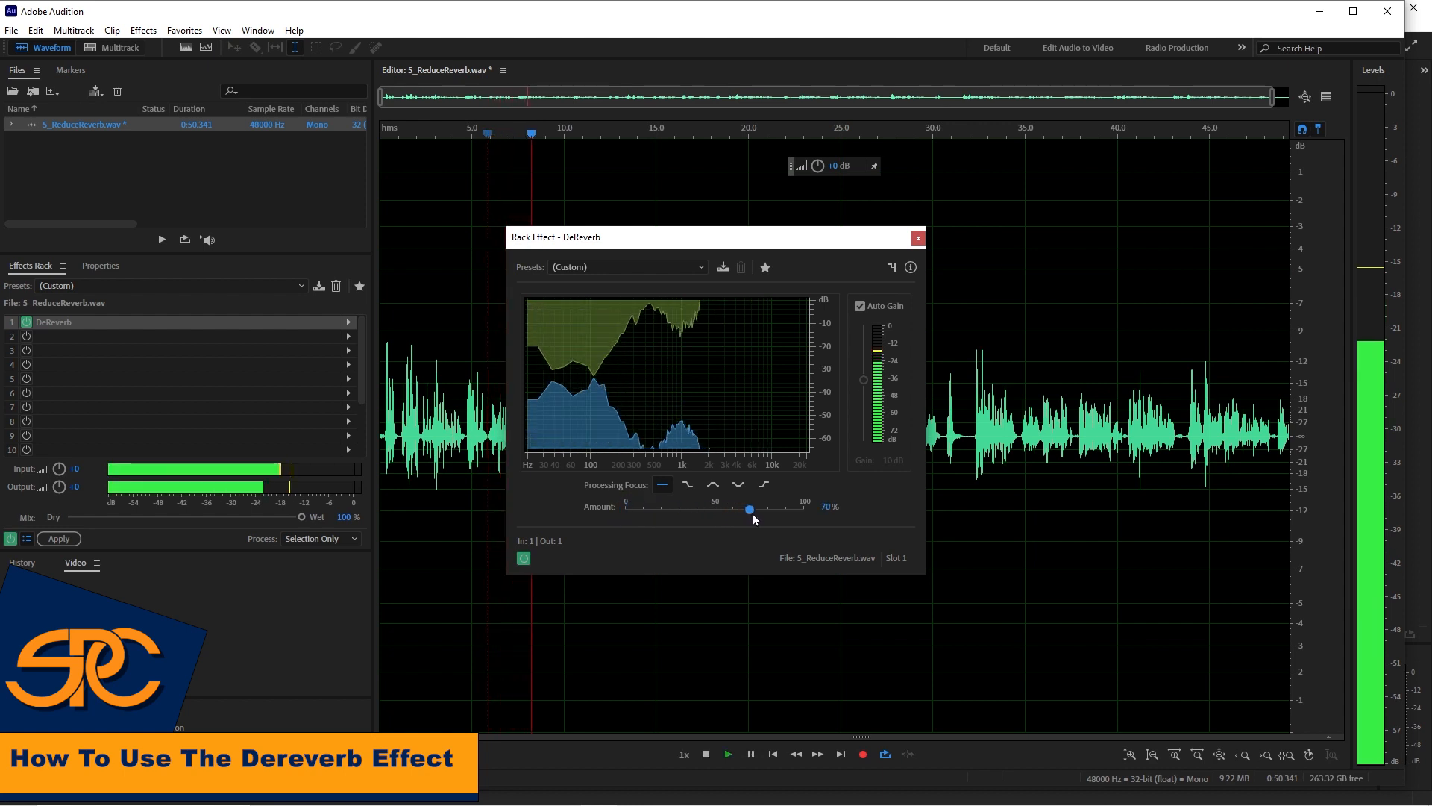
{"action": "key", "text": "space"}
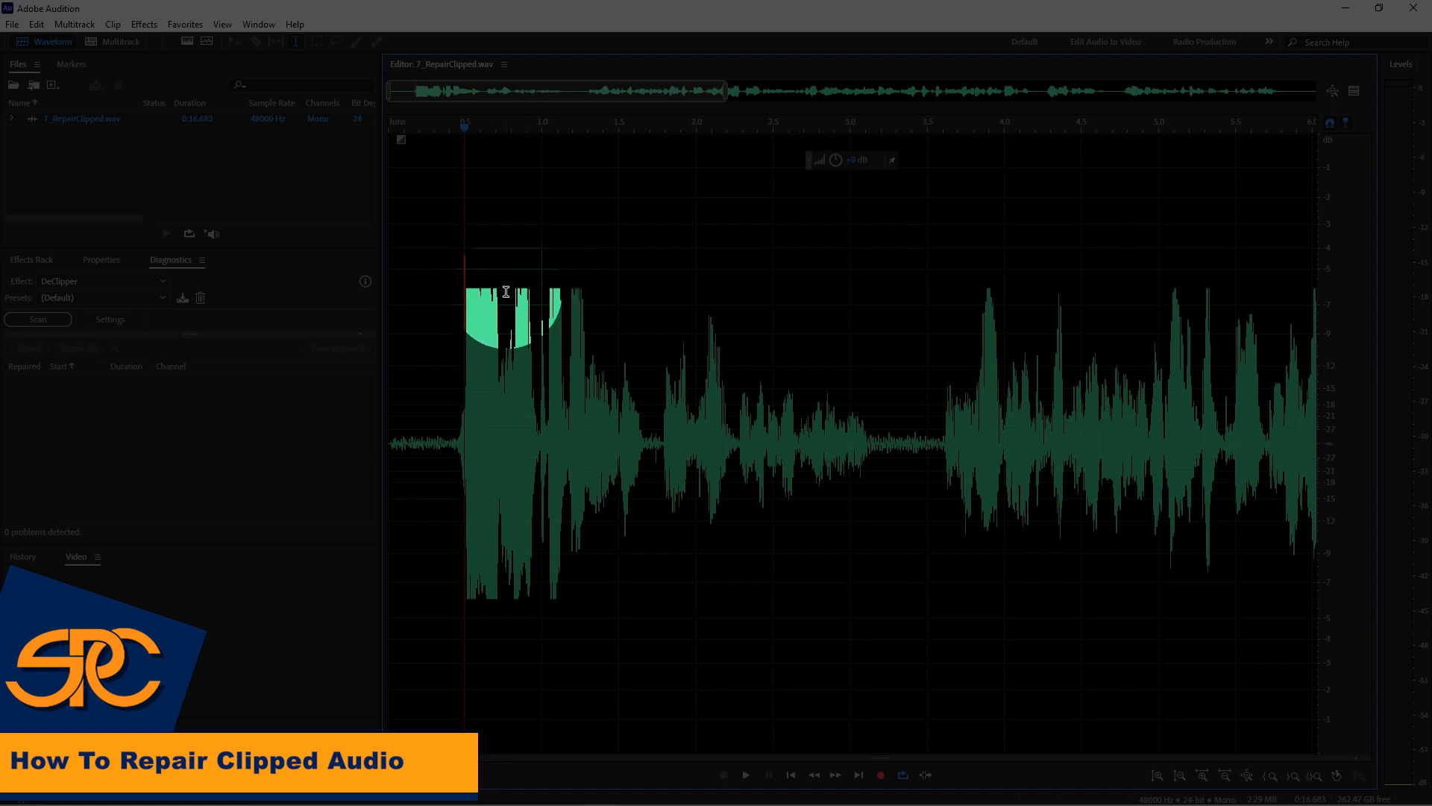
Listen to the clipped opening of 7_RepairClipped.wav and scan the file with the DeClipper diagnostics effect
{"action": "key", "text": "space"}
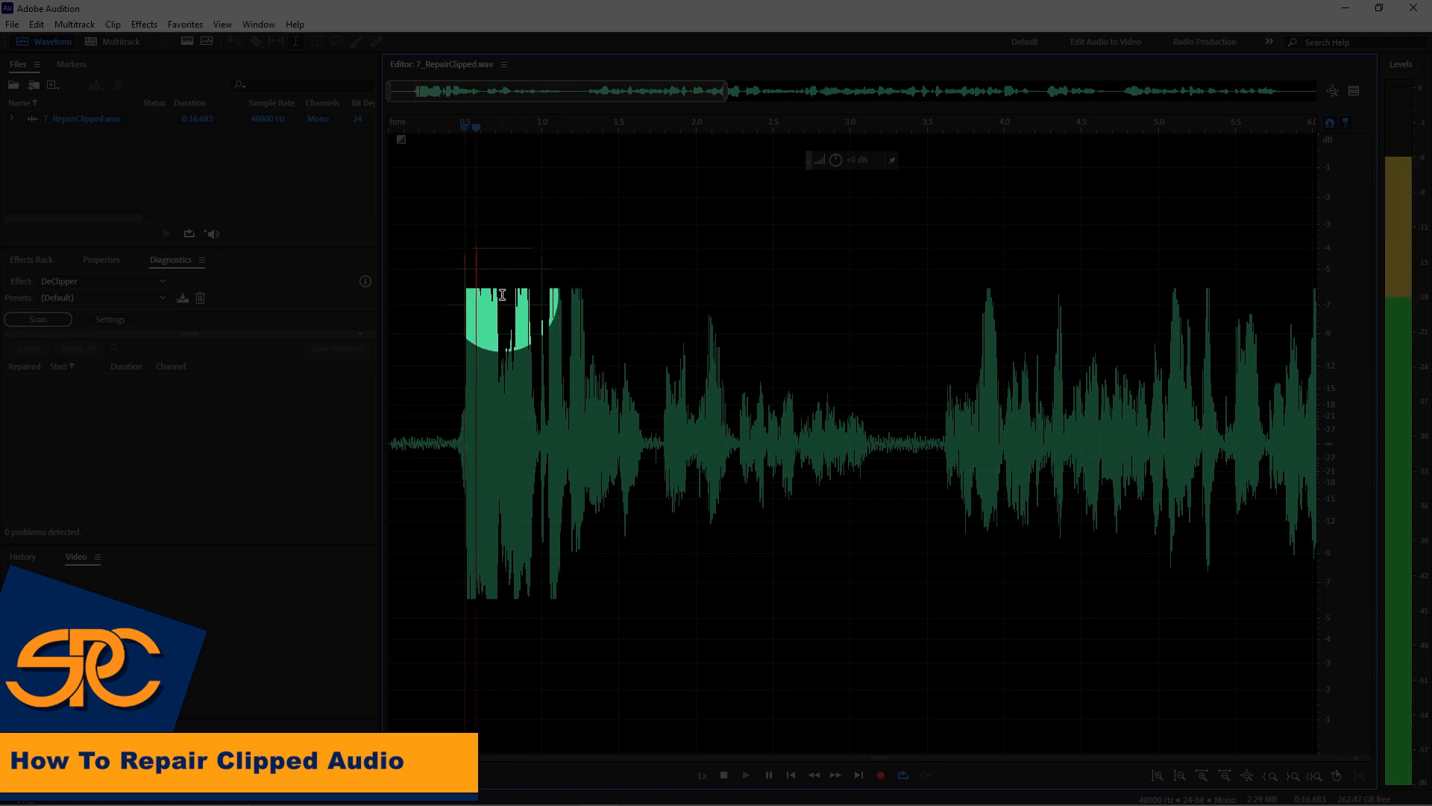
{"action": "key", "text": "space"}
{"action": "left_click", "coordinate": [144, 24]}
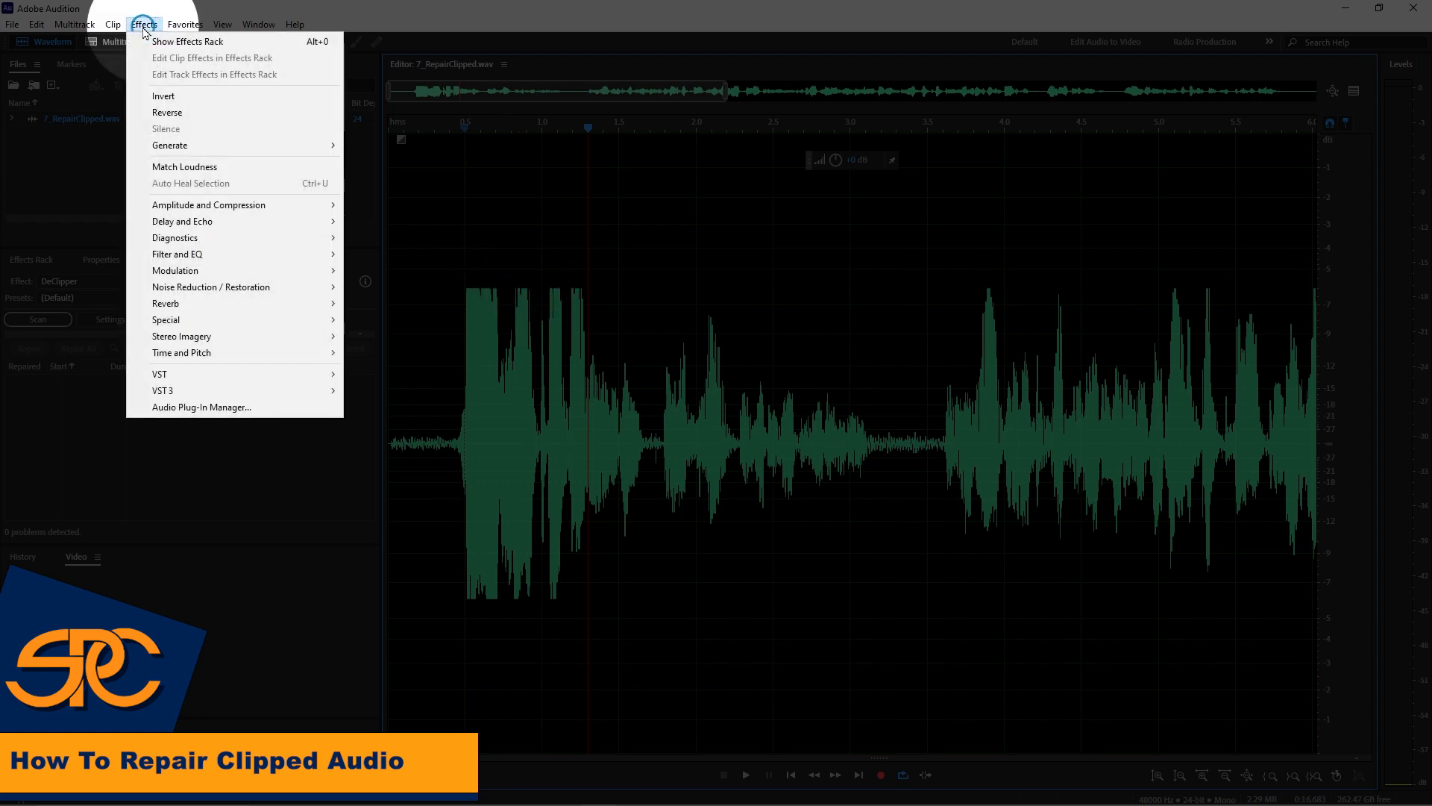
{"action": "mouse_move", "coordinate": [188, 240]}
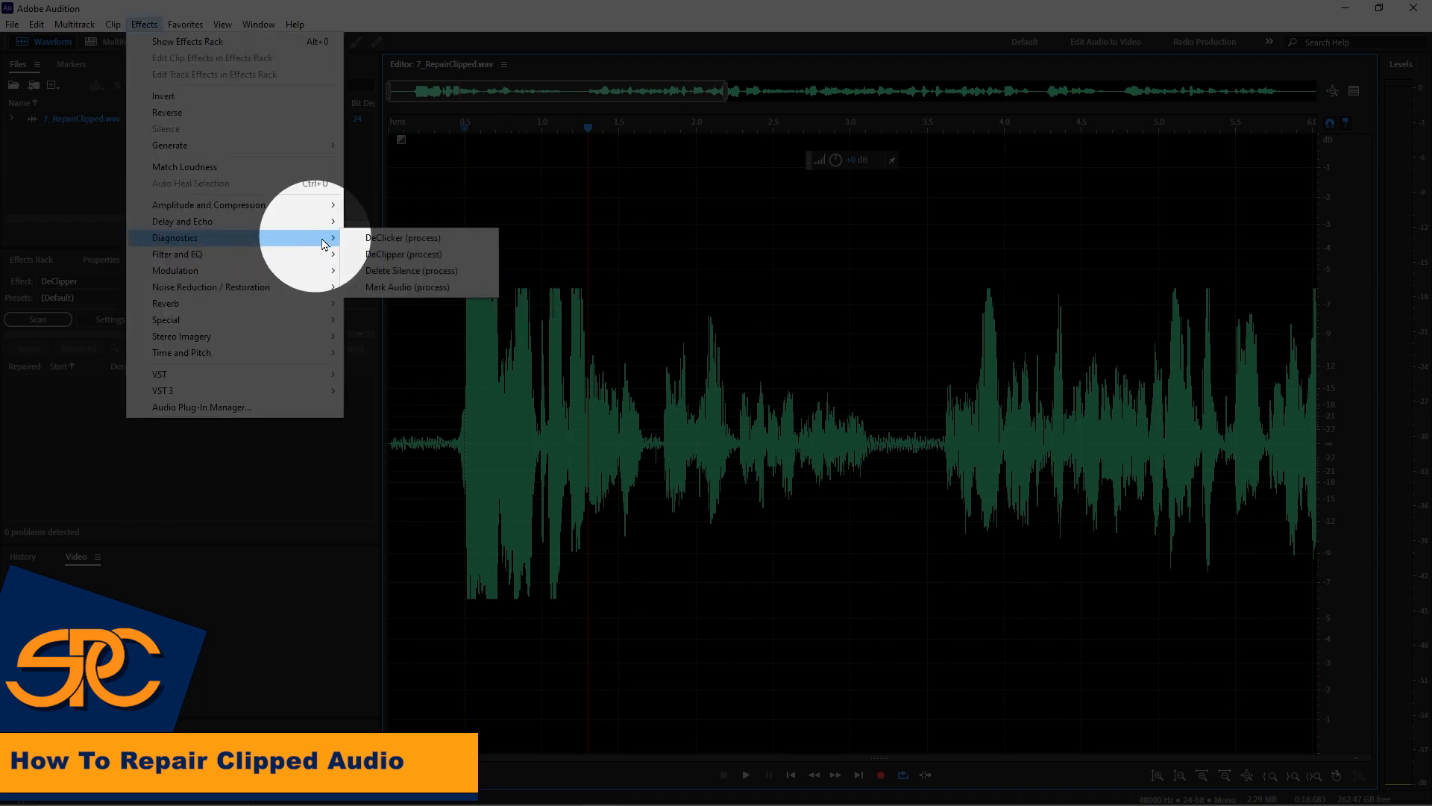
{"action": "left_click", "coordinate": [393, 254]}
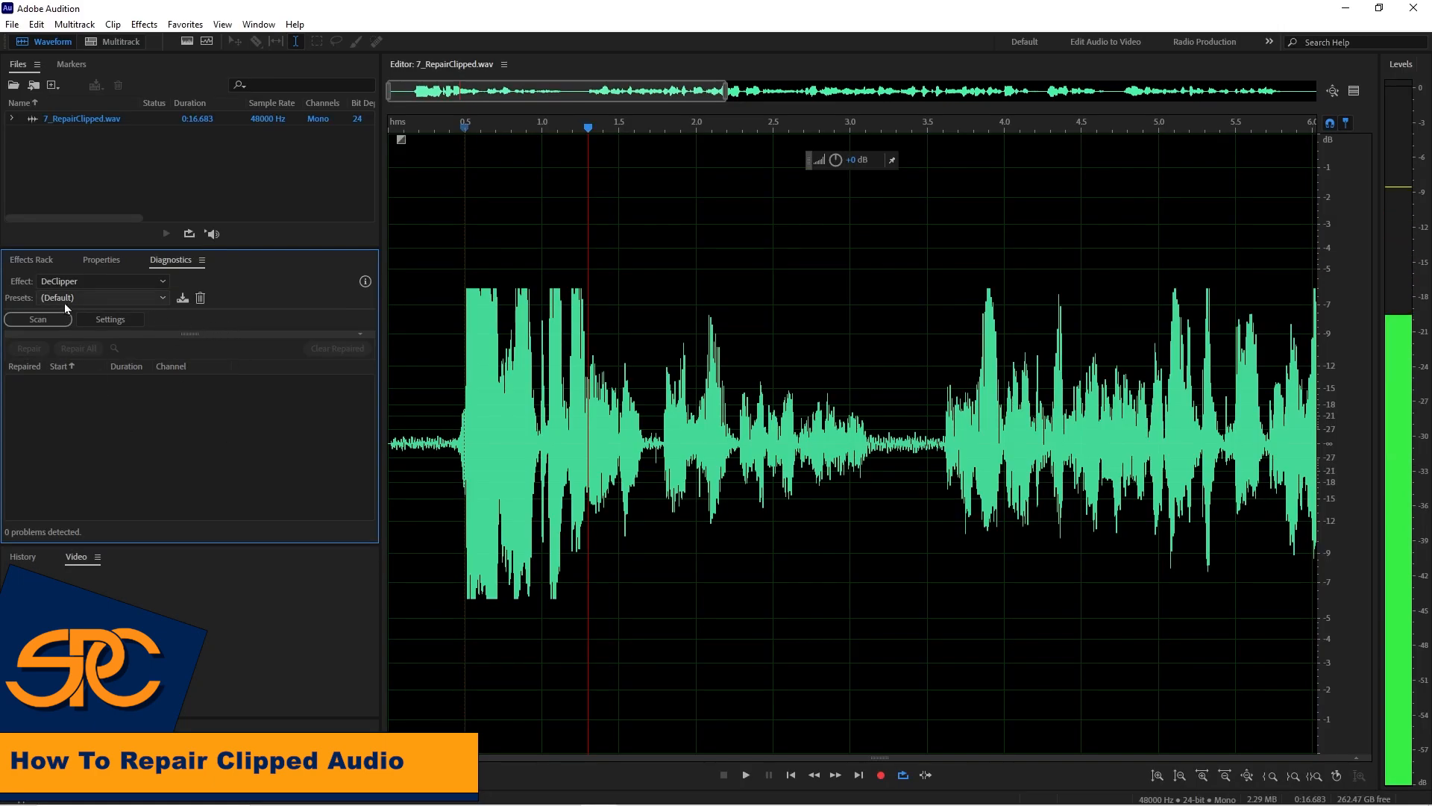
{"action": "left_click", "coordinate": [39, 319]}
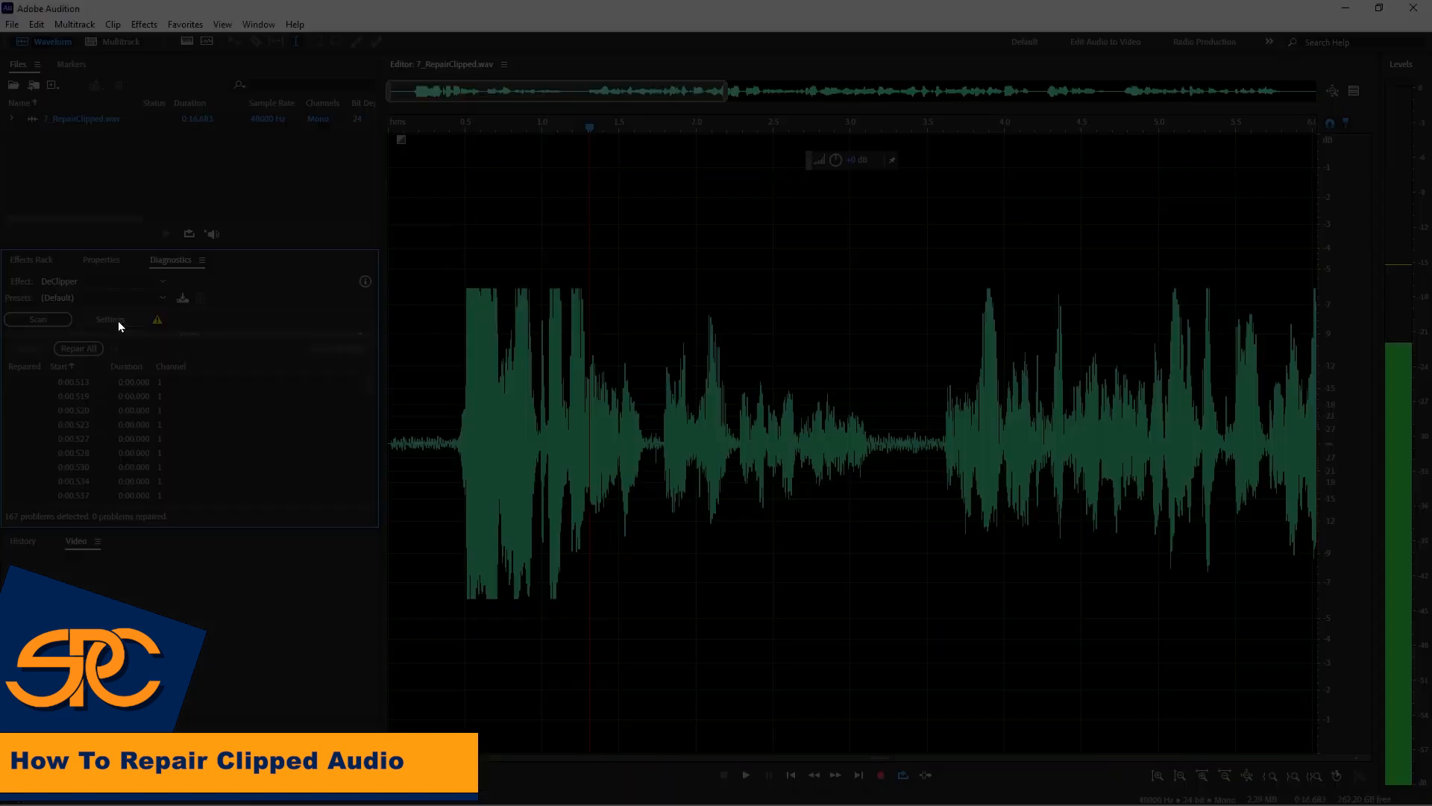
Show the DeClipper settings, keep the (Default) preset as the base, and change interpolation to FFT with FFT size 128
{"action": "left_click", "coordinate": [118, 321]}
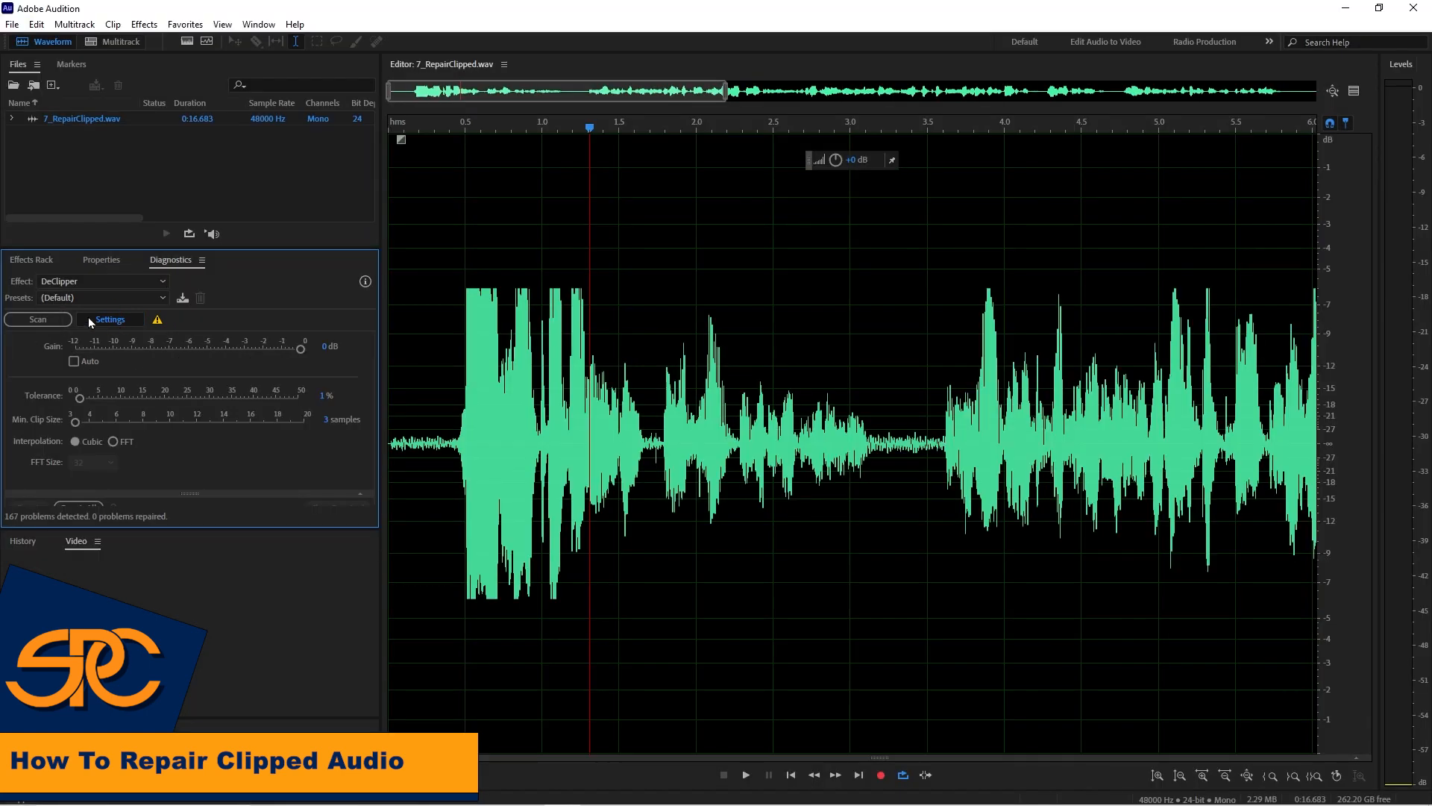
{"action": "left_click", "coordinate": [45, 298]}
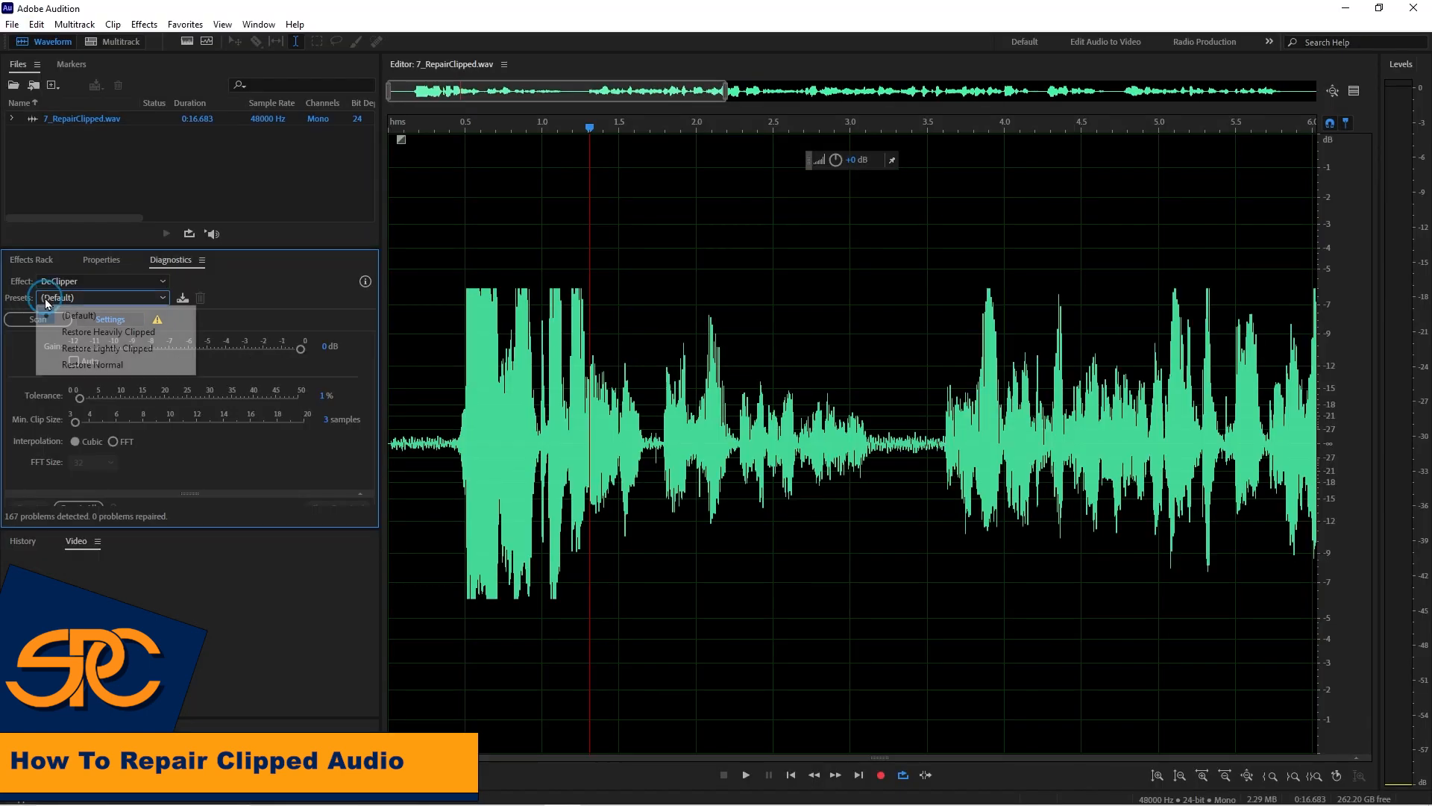
{"action": "left_click", "coordinate": [59, 384]}
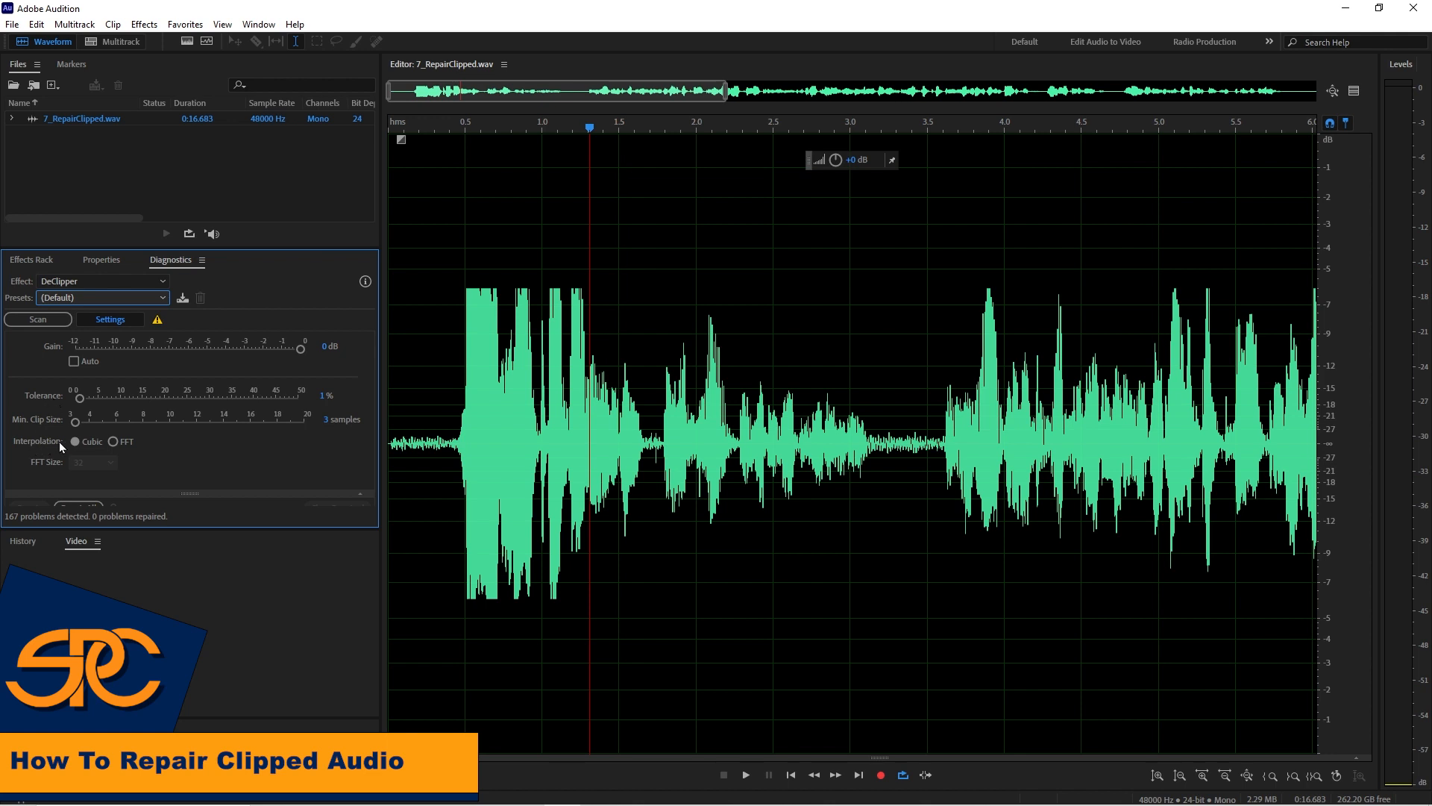
{"action": "left_click", "coordinate": [112, 442]}
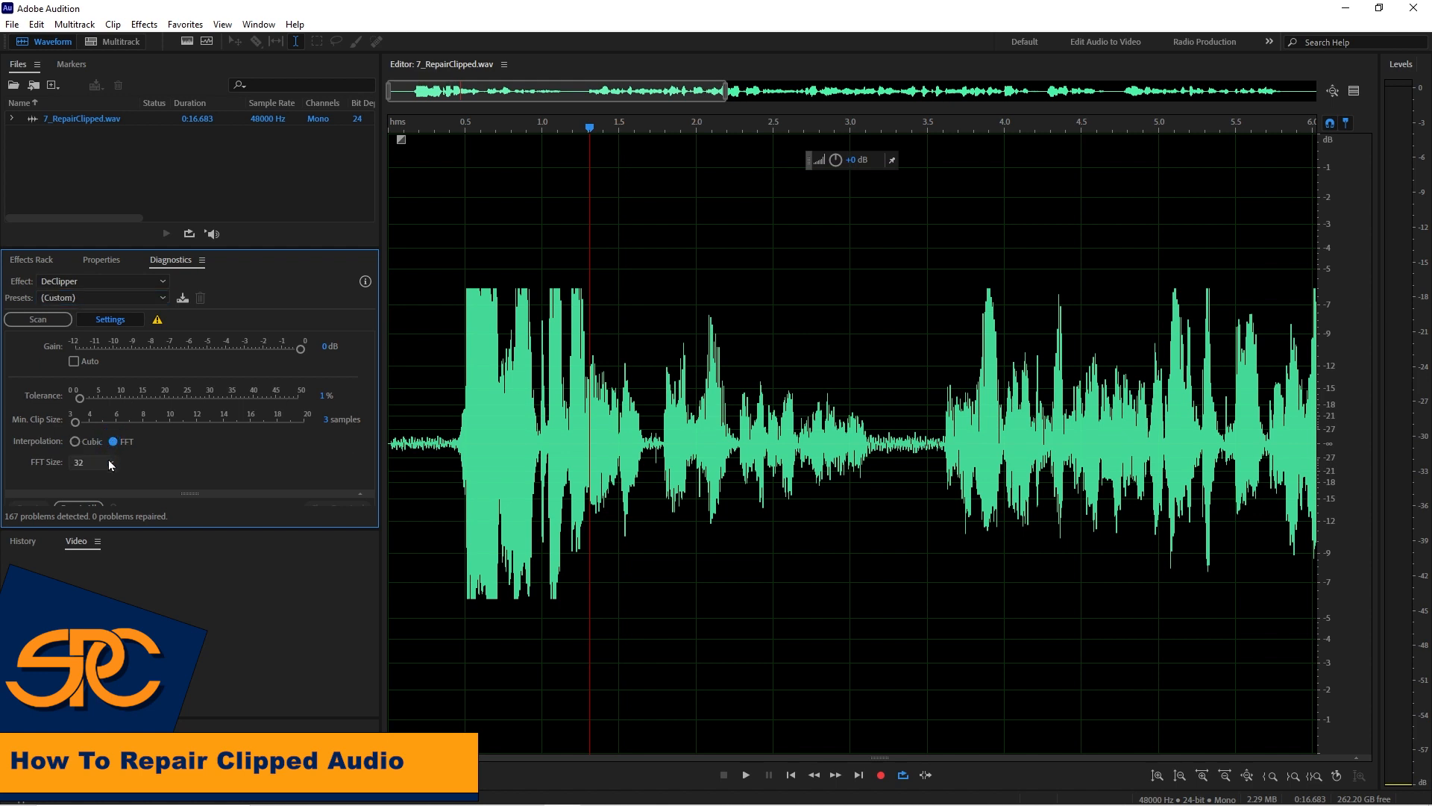
{"action": "left_click", "coordinate": [110, 464]}
{"action": "left_click", "coordinate": [108, 547]}
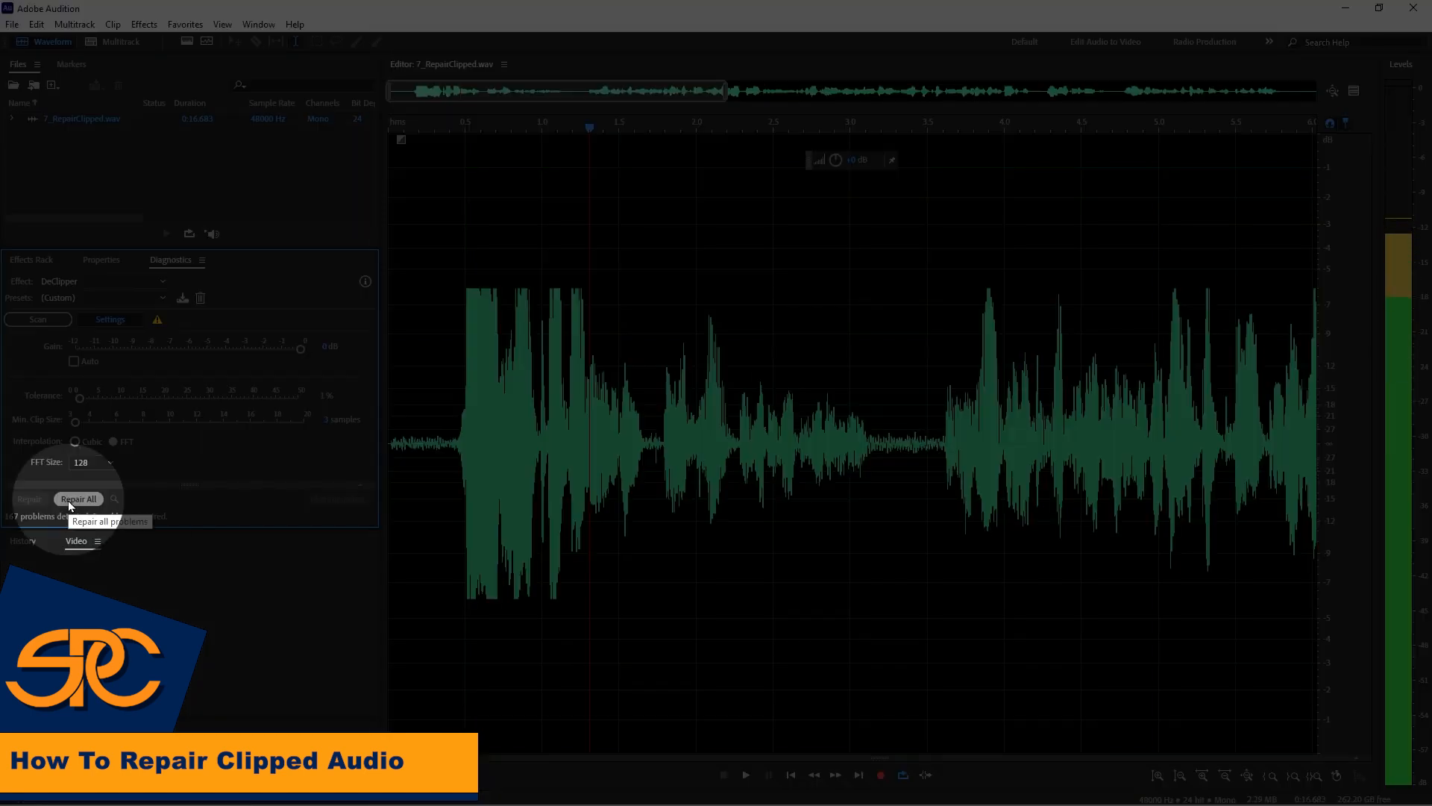
Repair all detected clipping problems in 7_RepairClipped.wav and play back the repaired audio
{"action": "left_click", "coordinate": [70, 500]}
{"action": "key", "text": "space"}
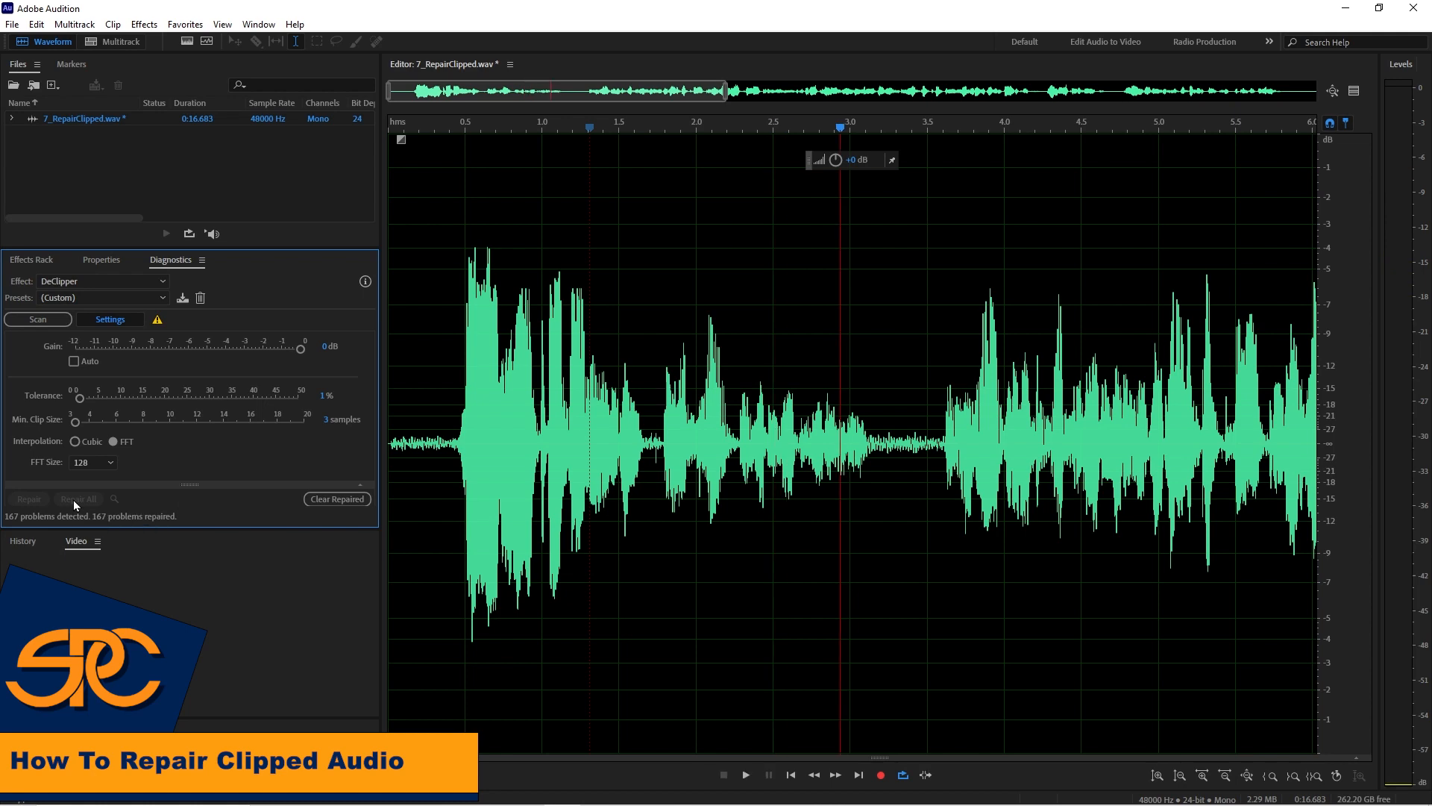